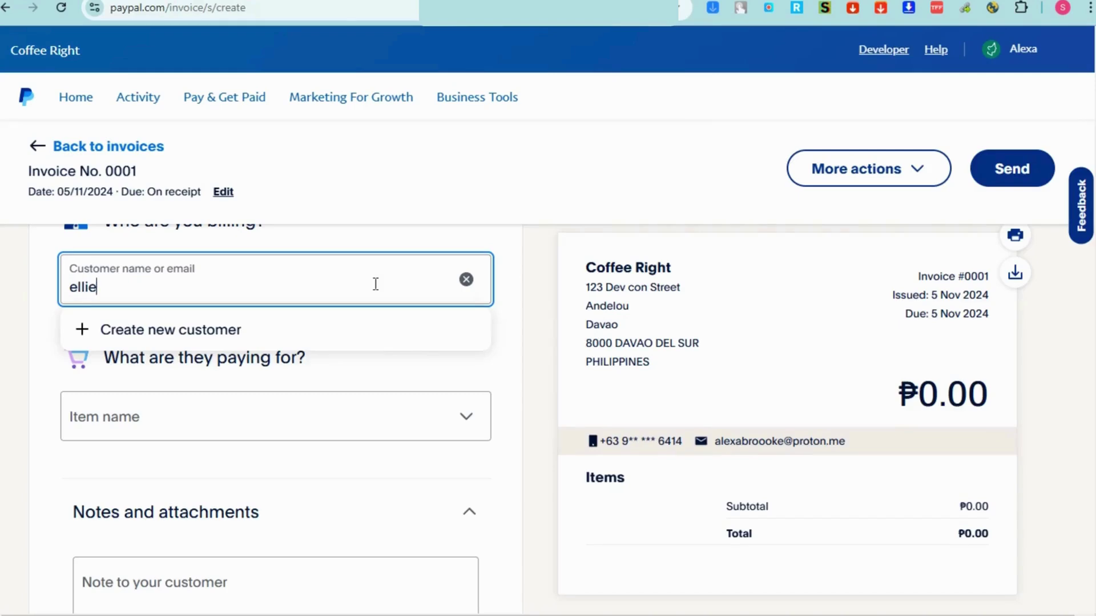
Address invoice 0001 to the customer's e-mail and enter coffee as the item name
text(@gmail.)
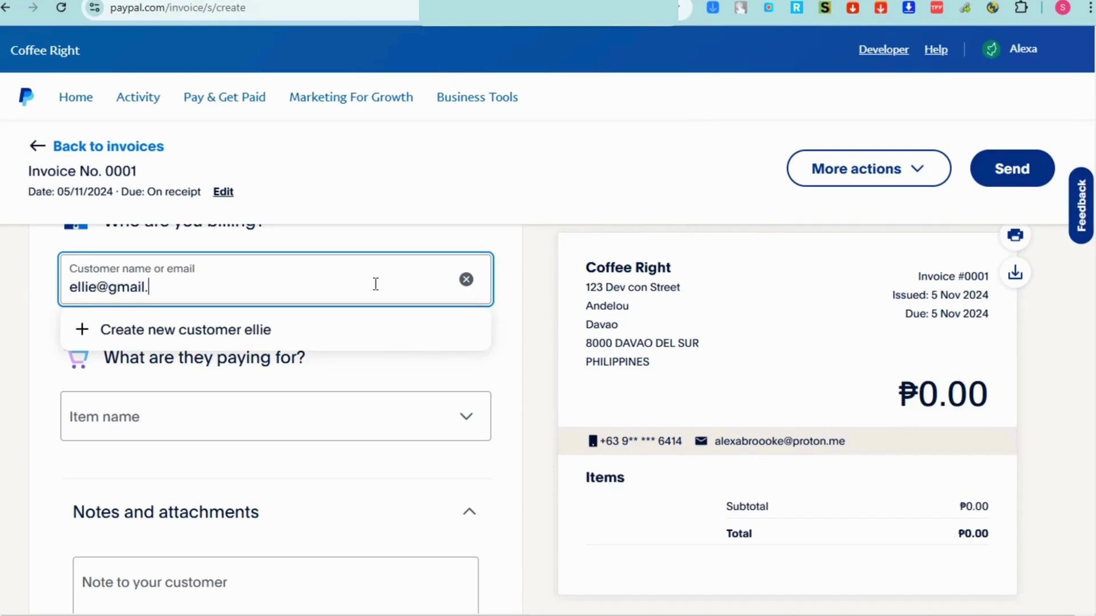
text(com)
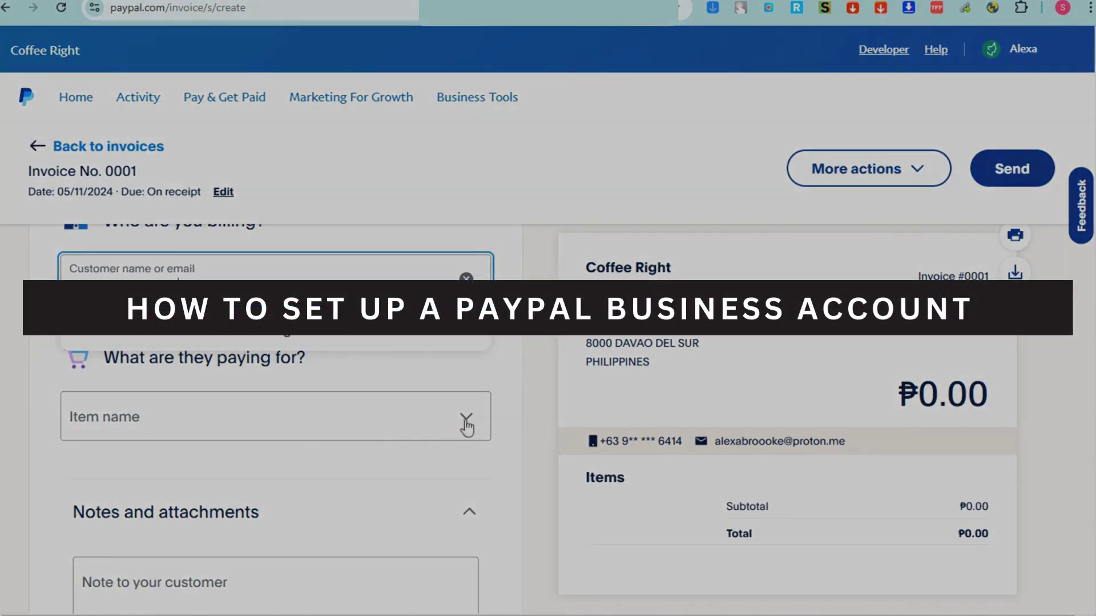
key(Return)
click(230, 470)
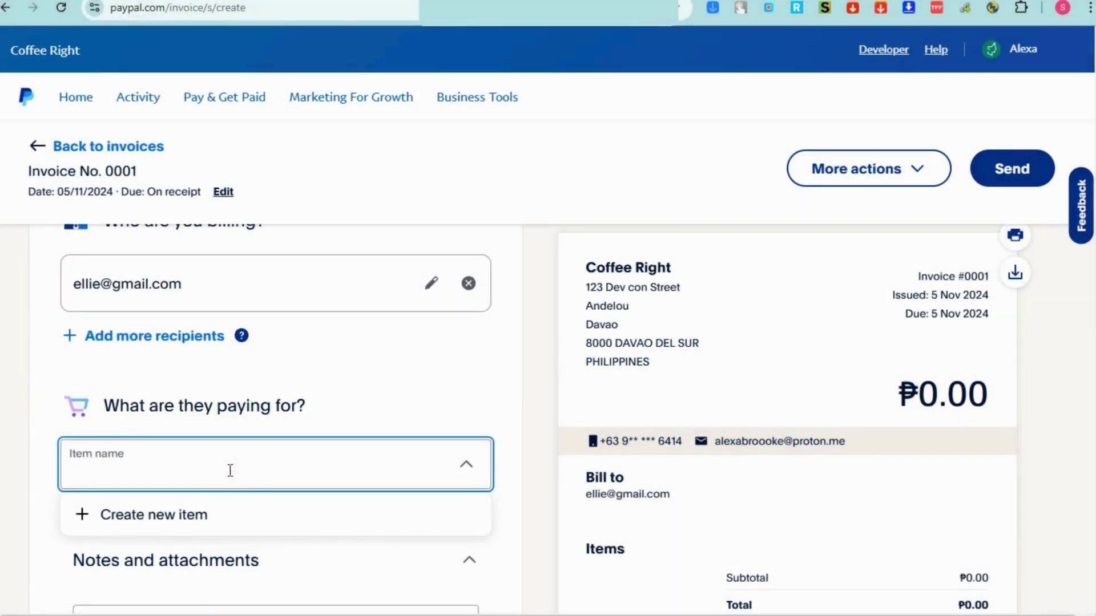
text(coffee)
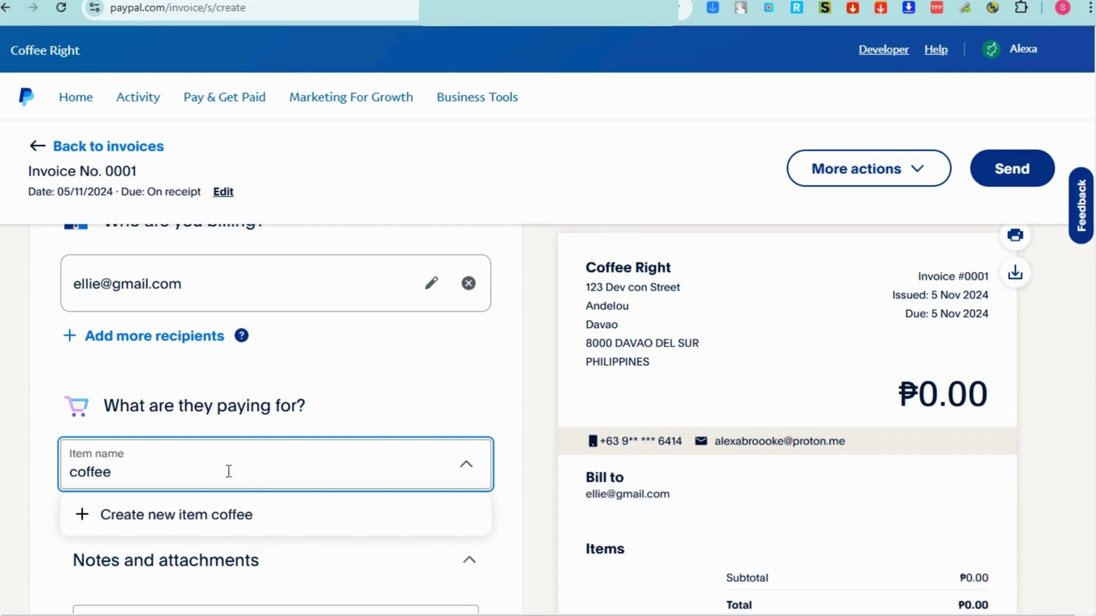
key(Tab)
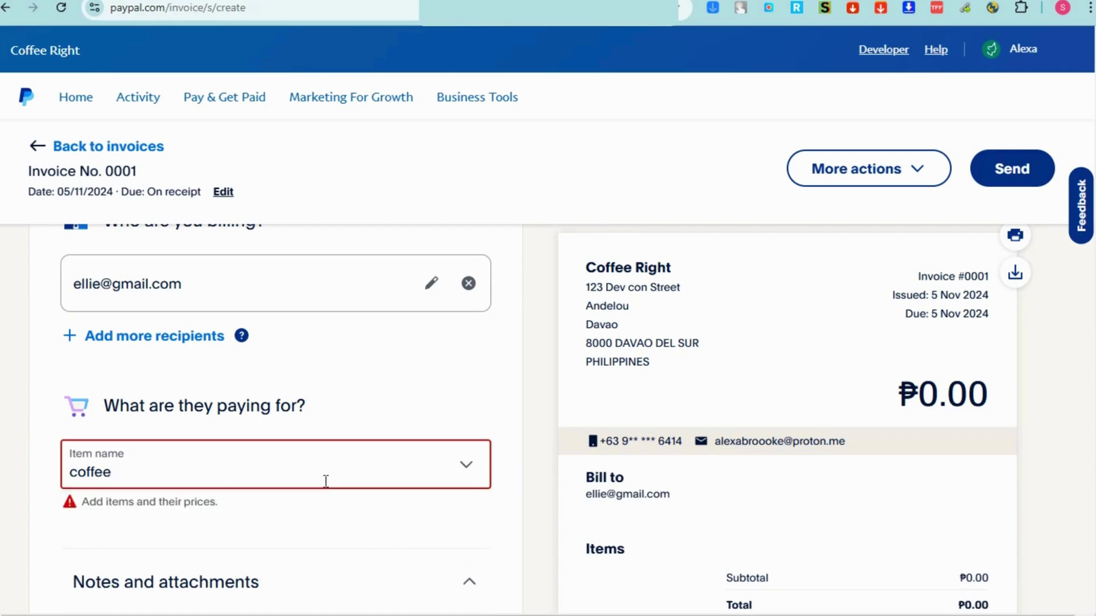
double_click(325, 482)
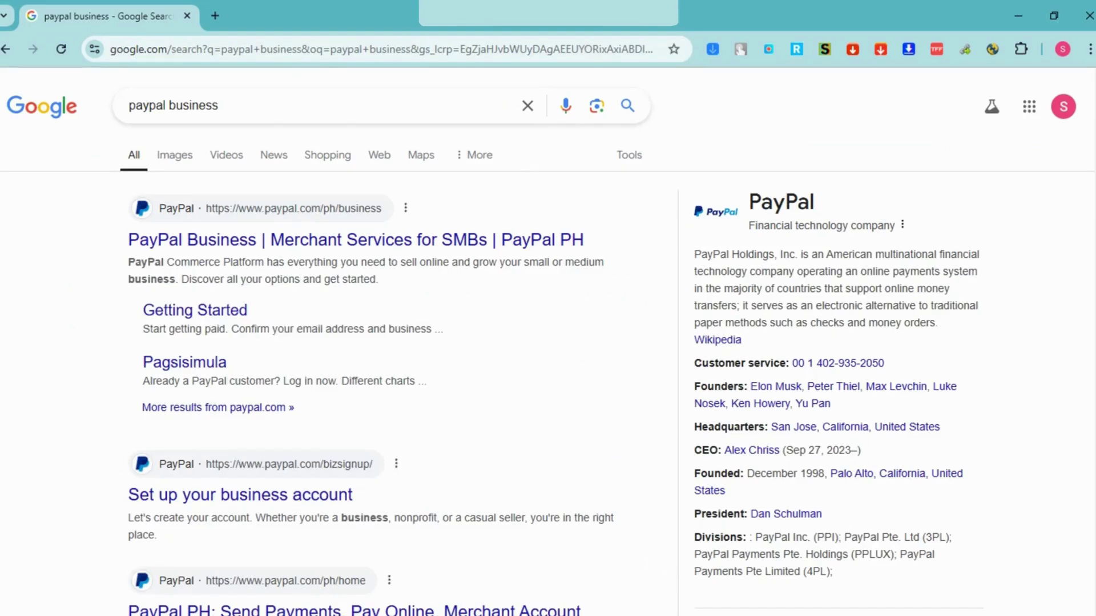
Open the 'PayPal Business | Merchant Services for SMBs | PayPal PH' search result
click(308, 243)
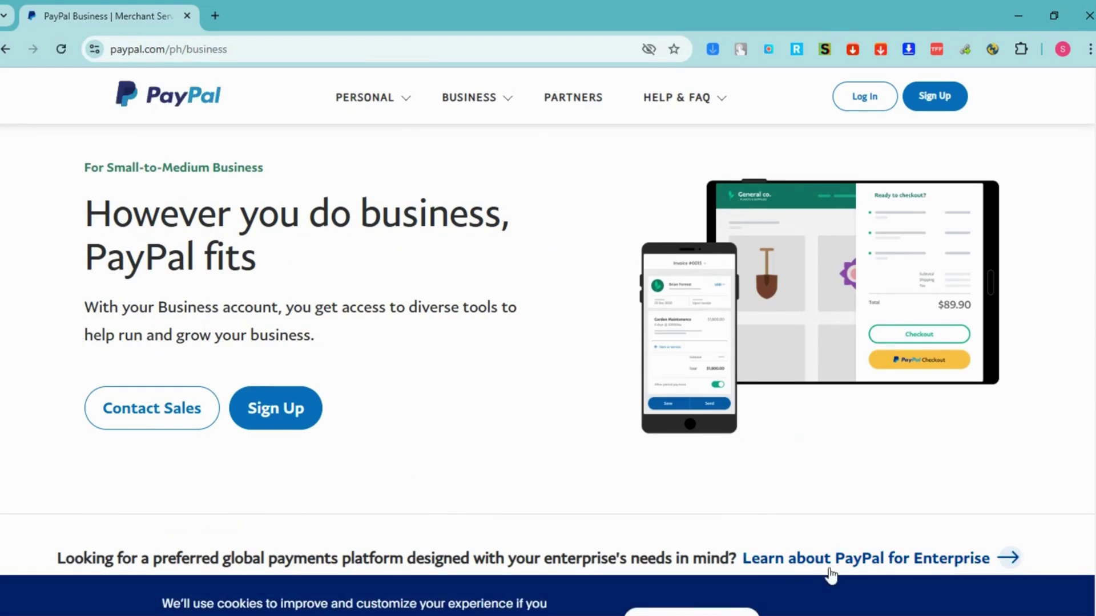
Browse the PERSONAL, BUSINESS and HELP & FAQ menus on the PayPal Business page
click(378, 108)
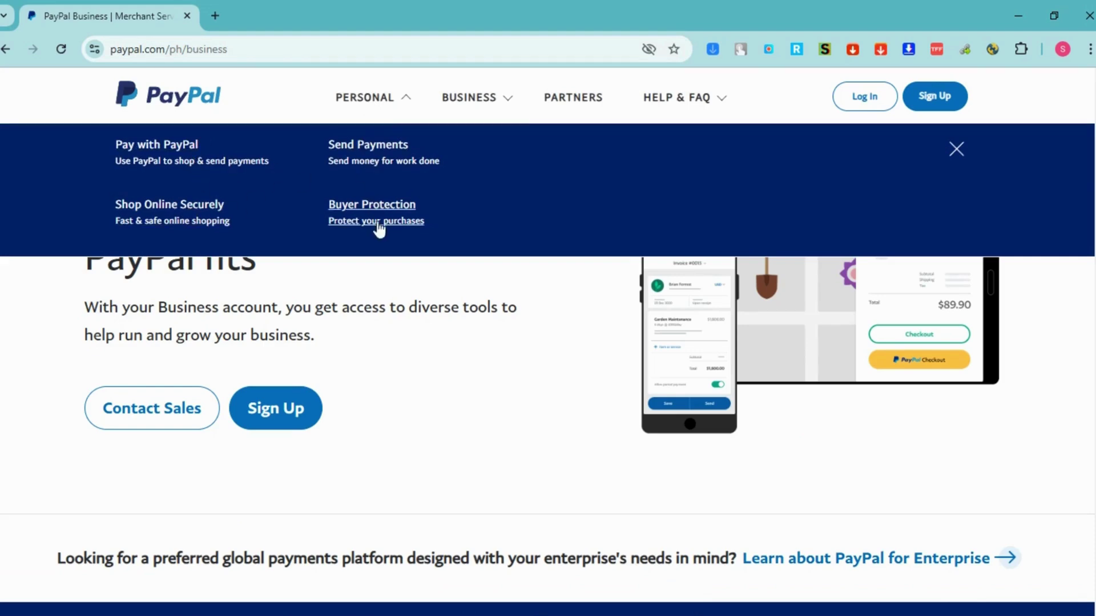
click(496, 100)
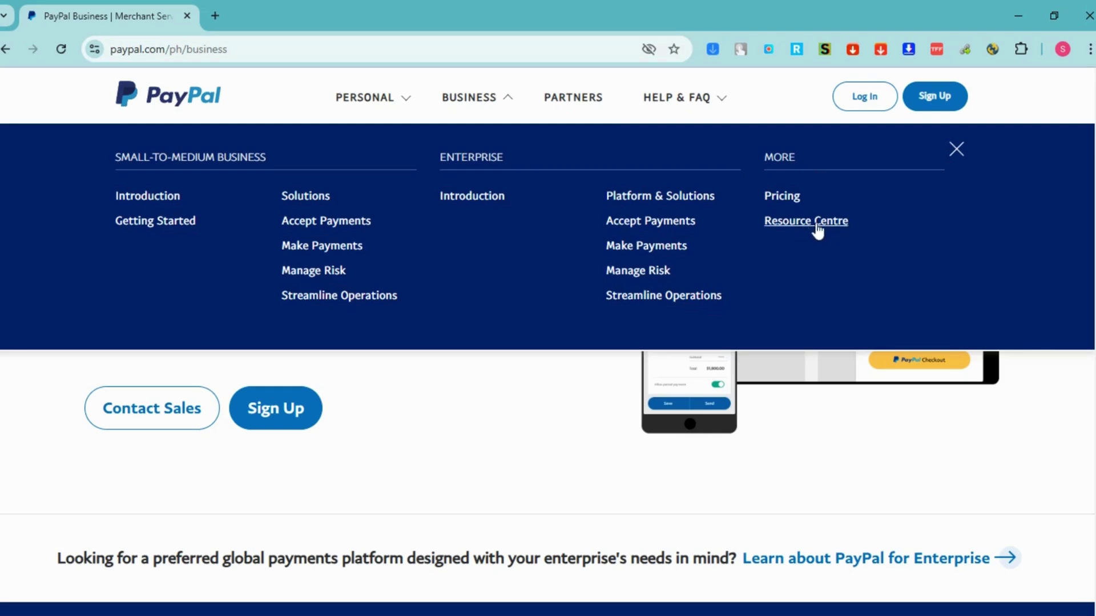
click(571, 94)
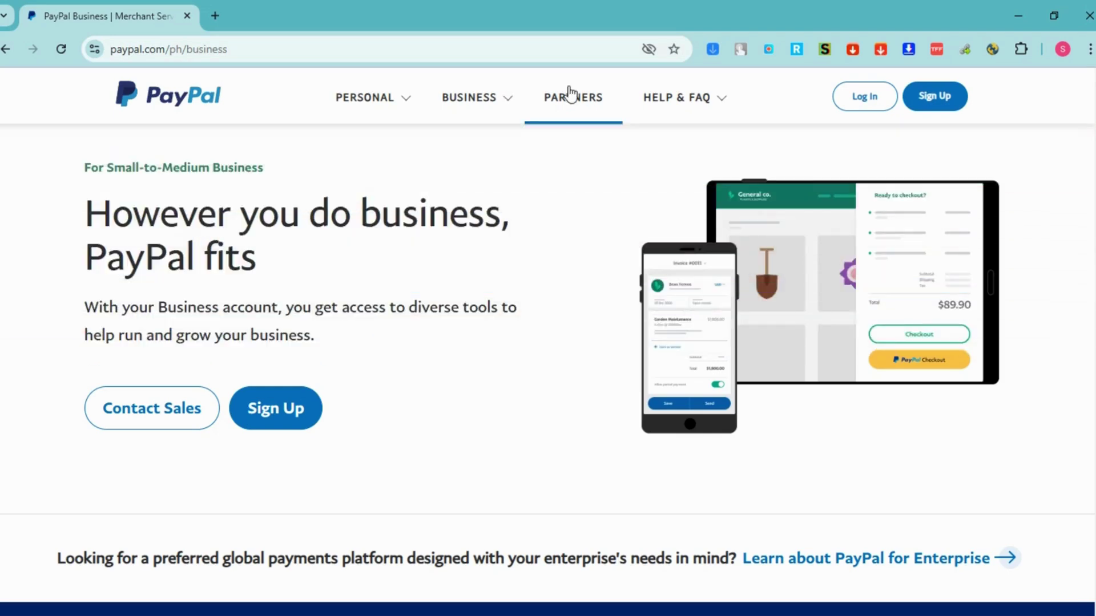
click(726, 103)
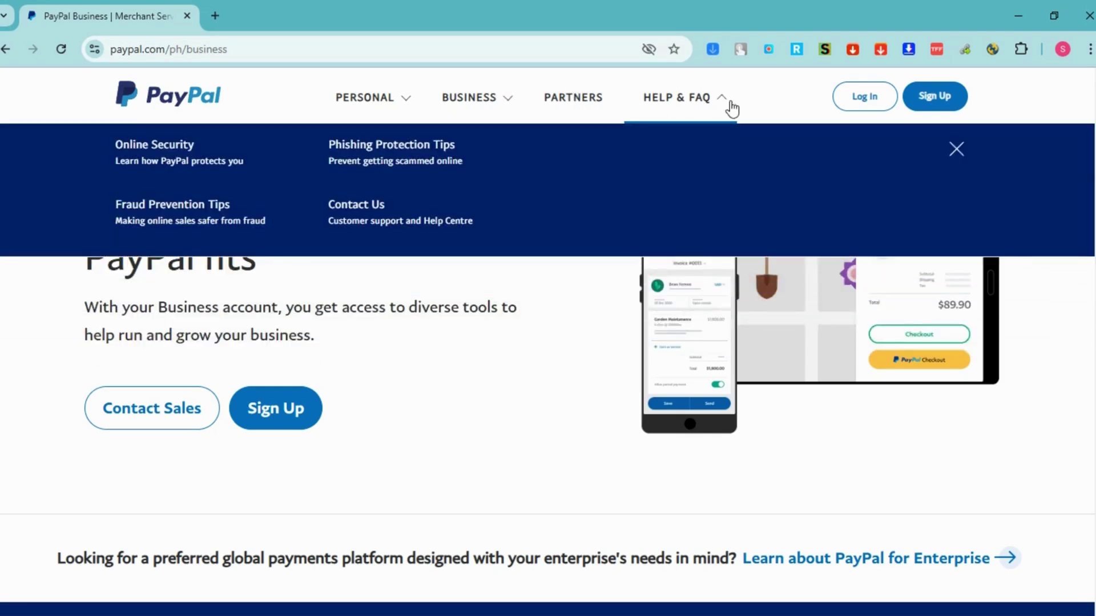
Scroll through the landing page, then go to the free account Sign Up page
scroll(547, 345, down, 8)
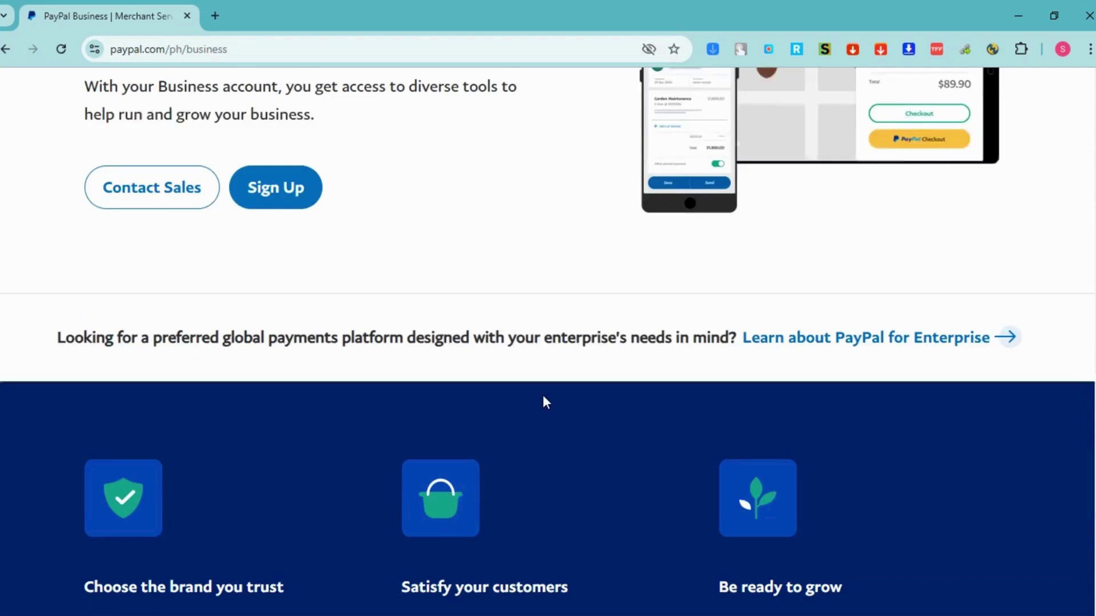
scroll(604, 447, down, 5)
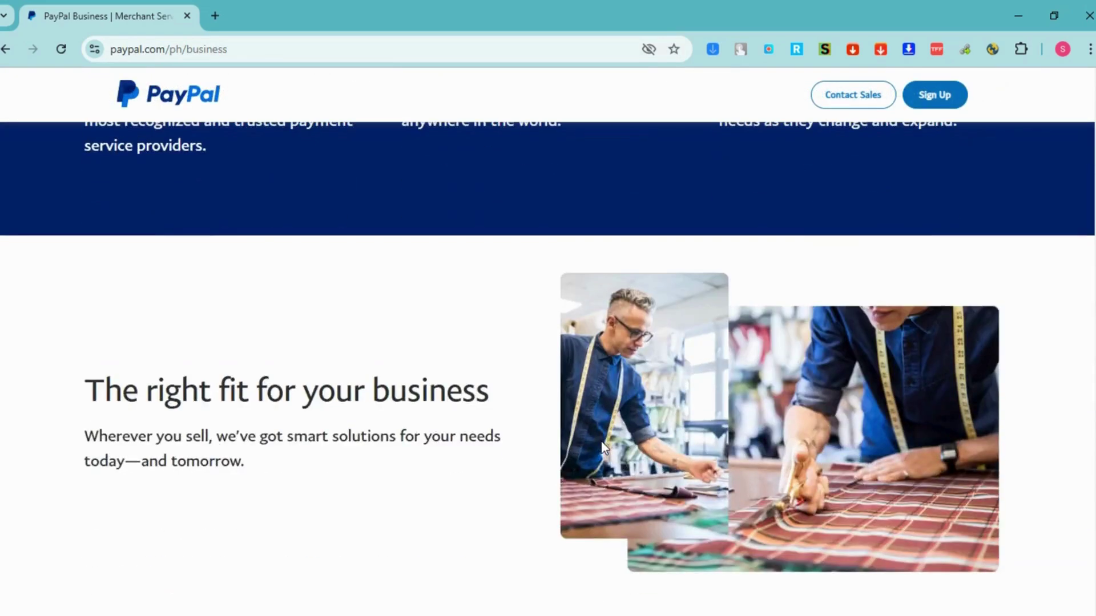
scroll(603, 447, up, 7)
scroll(603, 445, up, 3)
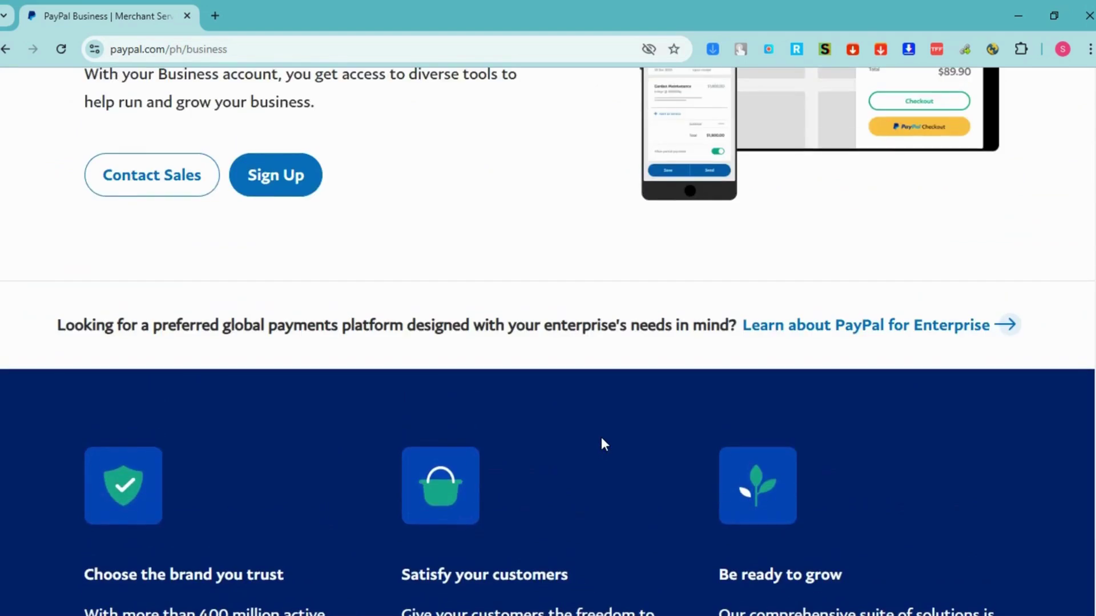
scroll(604, 444, up, 4)
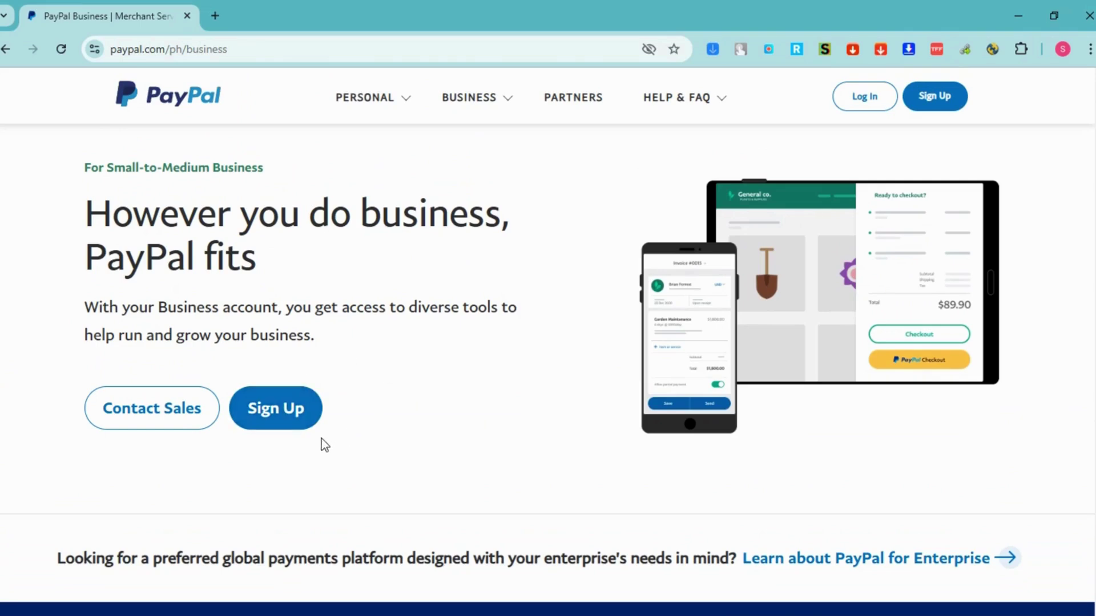
click(271, 432)
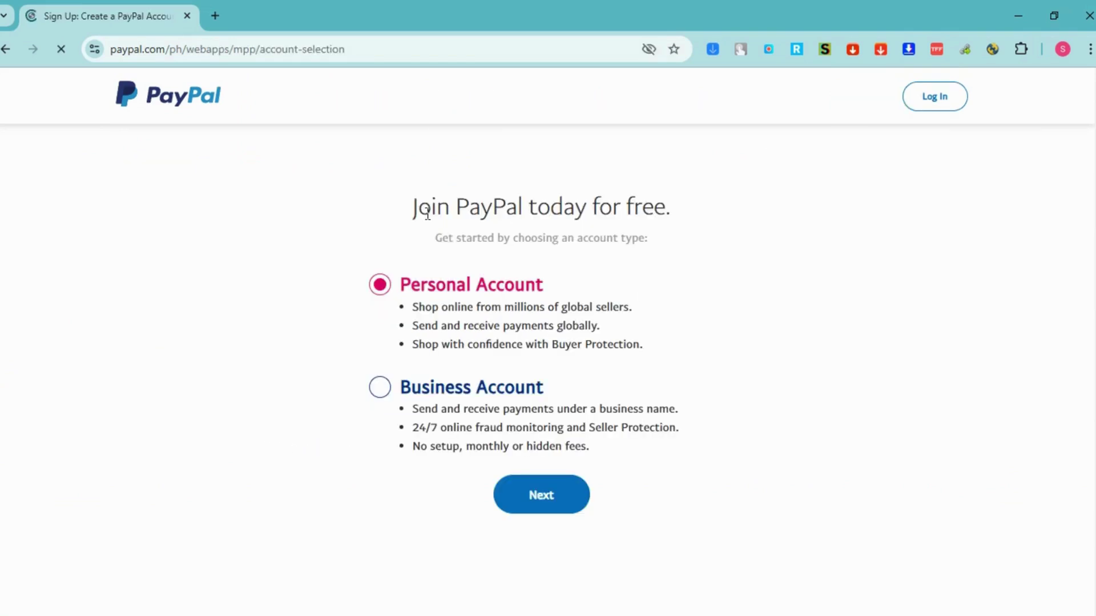
Highlight the 'Join PayPal today for free' headline and the Personal Account benefits, including Buyer Protection
drag(413, 209, 684, 216)
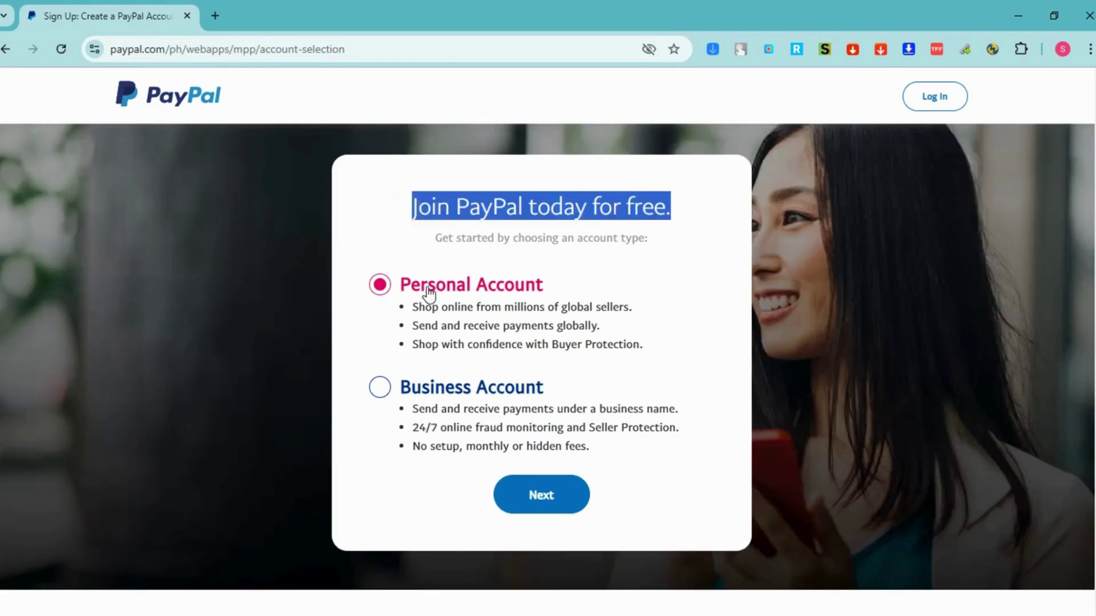
drag(413, 308, 635, 312)
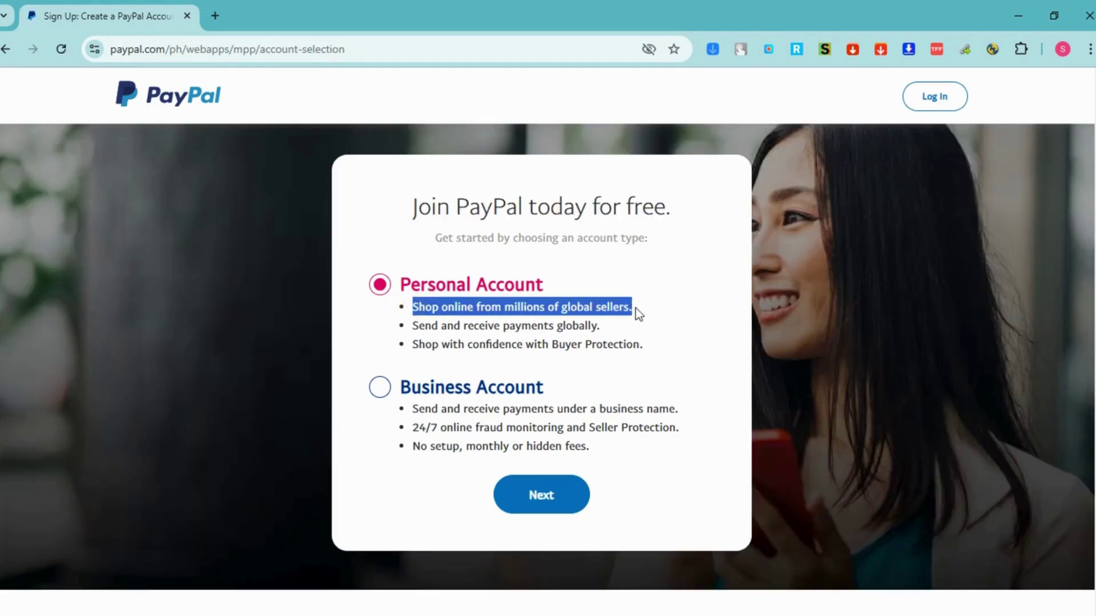
drag(412, 325, 601, 327)
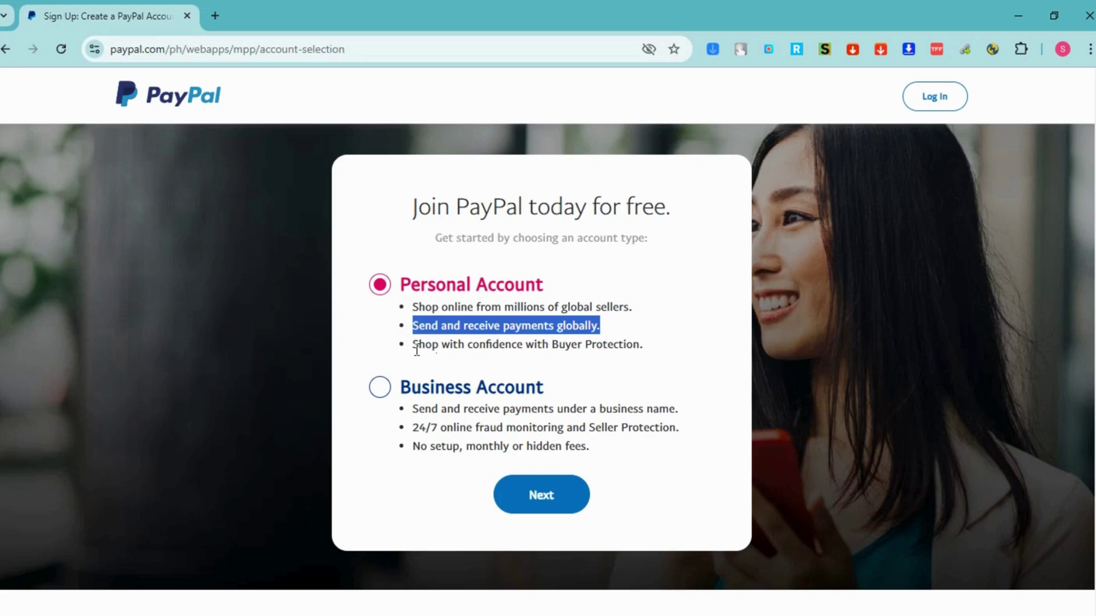
drag(412, 346, 657, 342)
Select Business Account, review its benefits including Seller Protection, and continue to the form
click(379, 402)
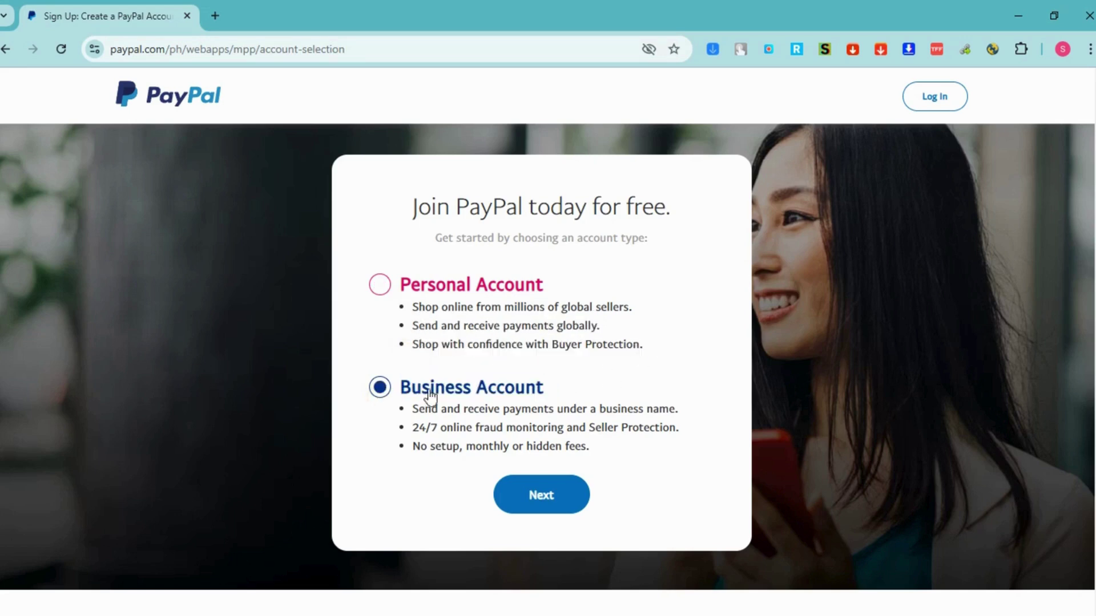
drag(412, 409, 683, 418)
drag(414, 427, 610, 452)
click(668, 427)
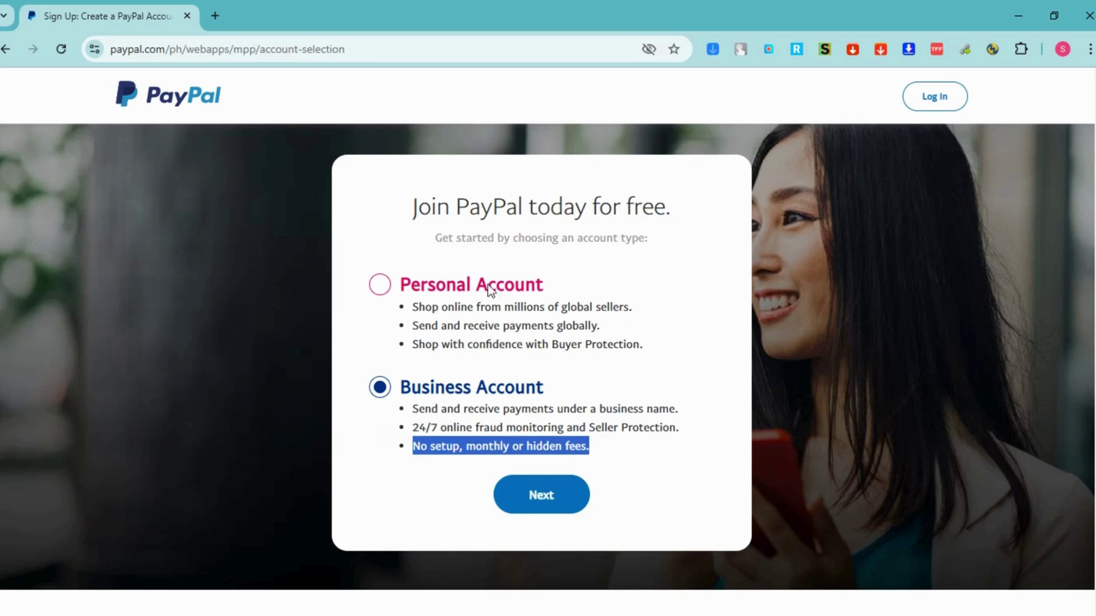
click(531, 496)
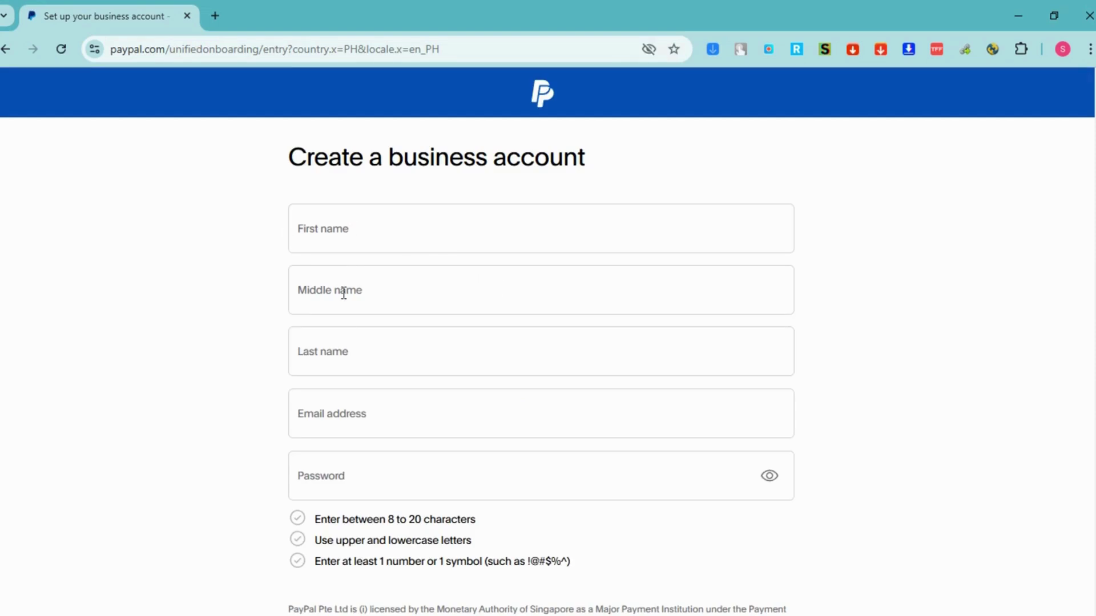
Submit the completed business account form with name, e-mail and password
scroll(367, 450, down, 3)
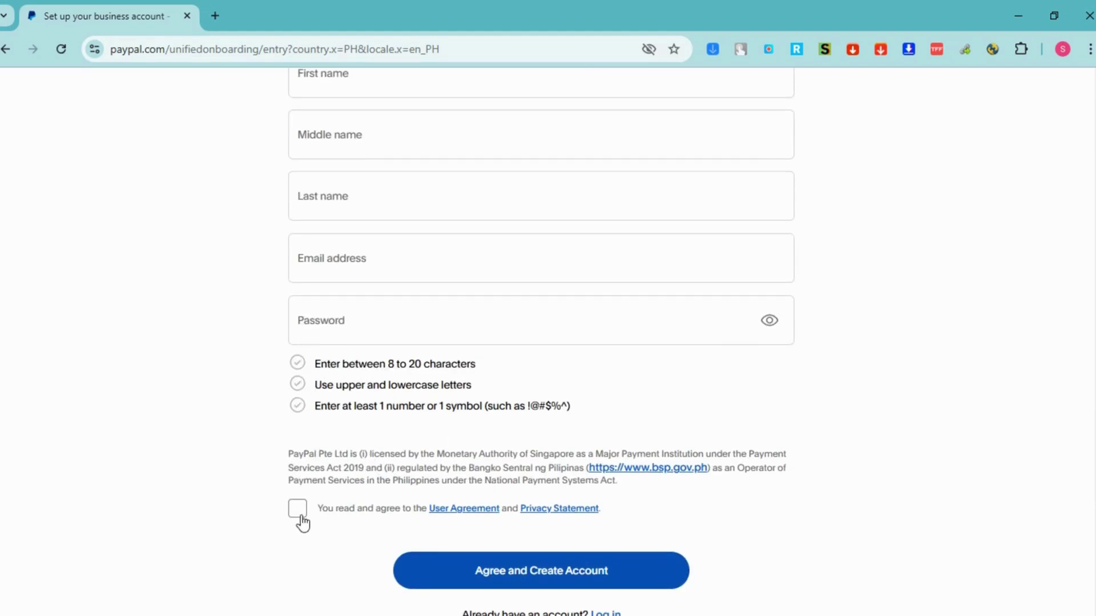
key(F11)
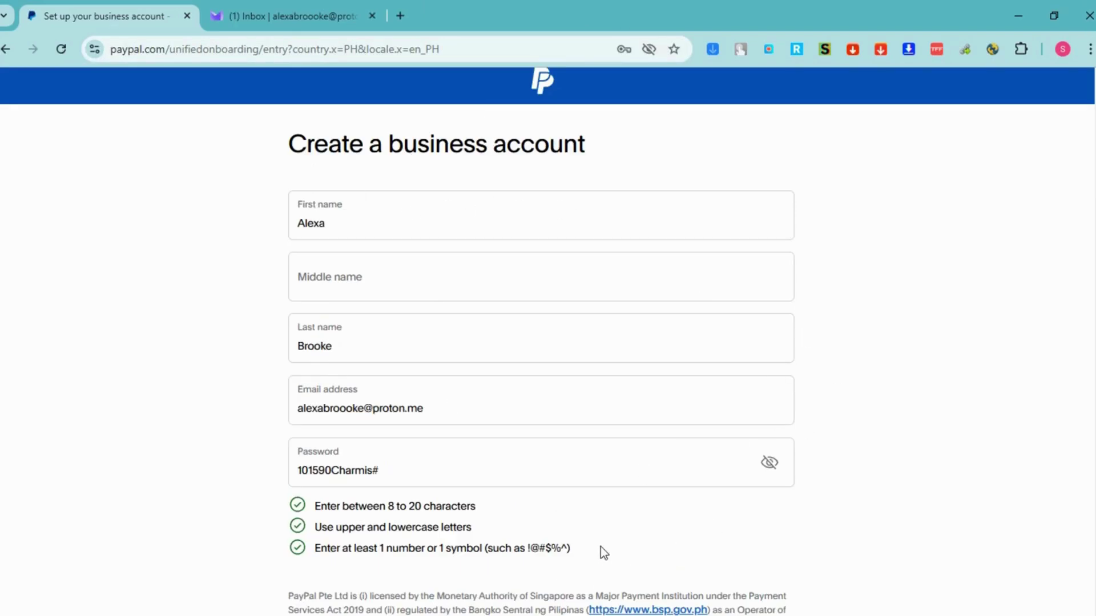
key(Return)
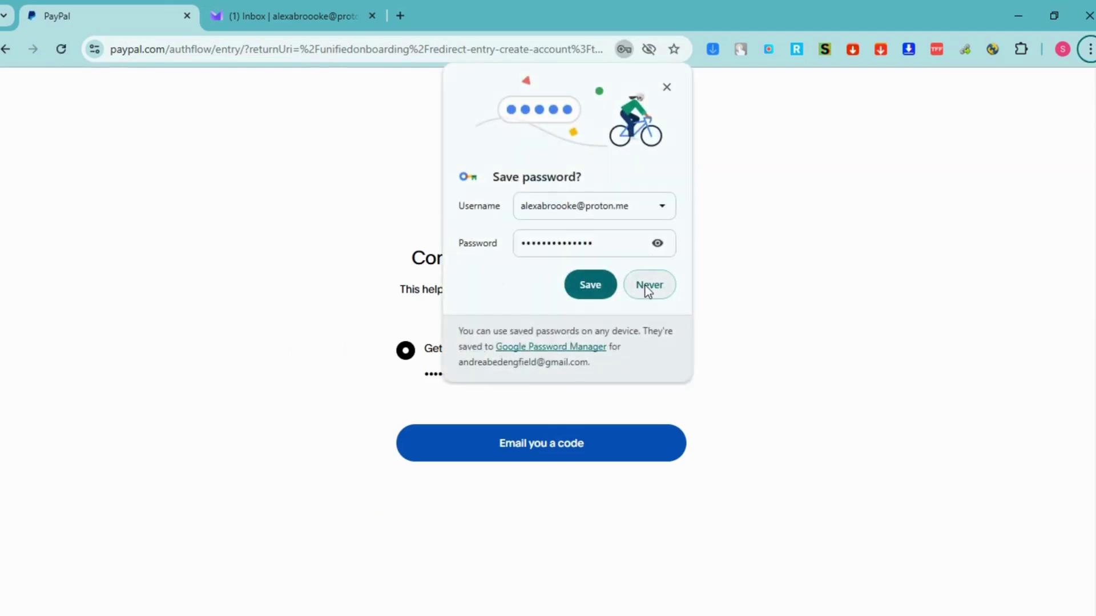
Decline saving the password, have PayPal email a security code, and switch to Proton Mail
click(641, 276)
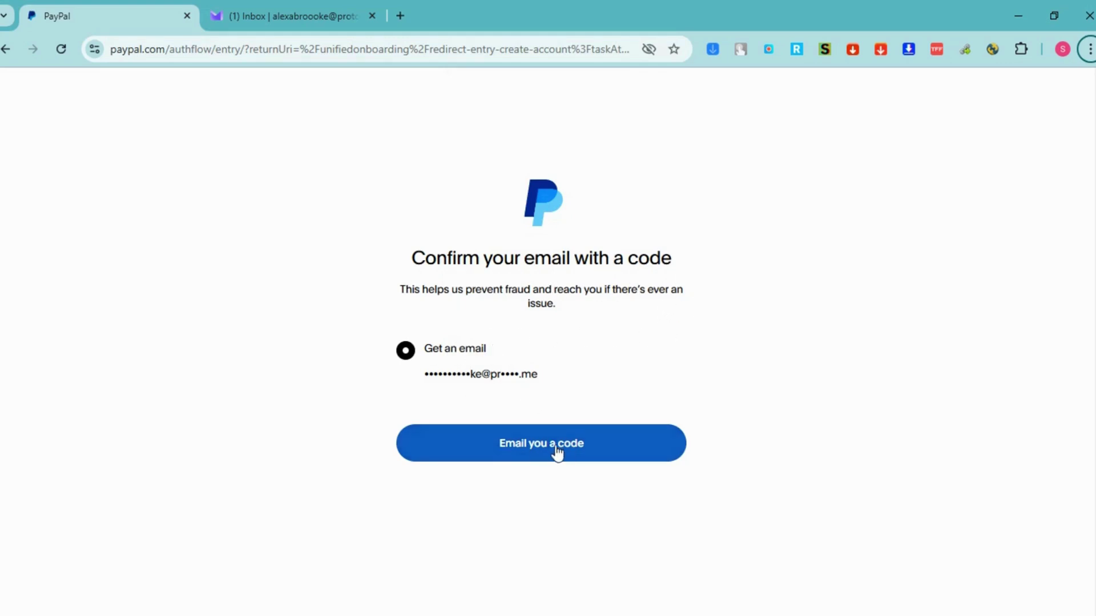
drag(415, 377, 560, 379)
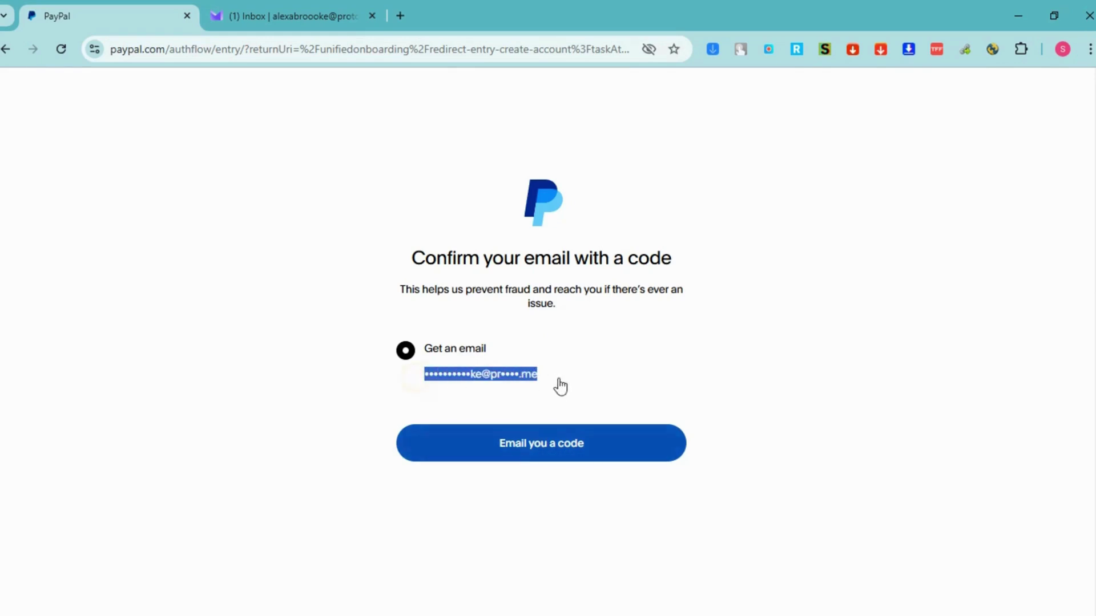
click(553, 443)
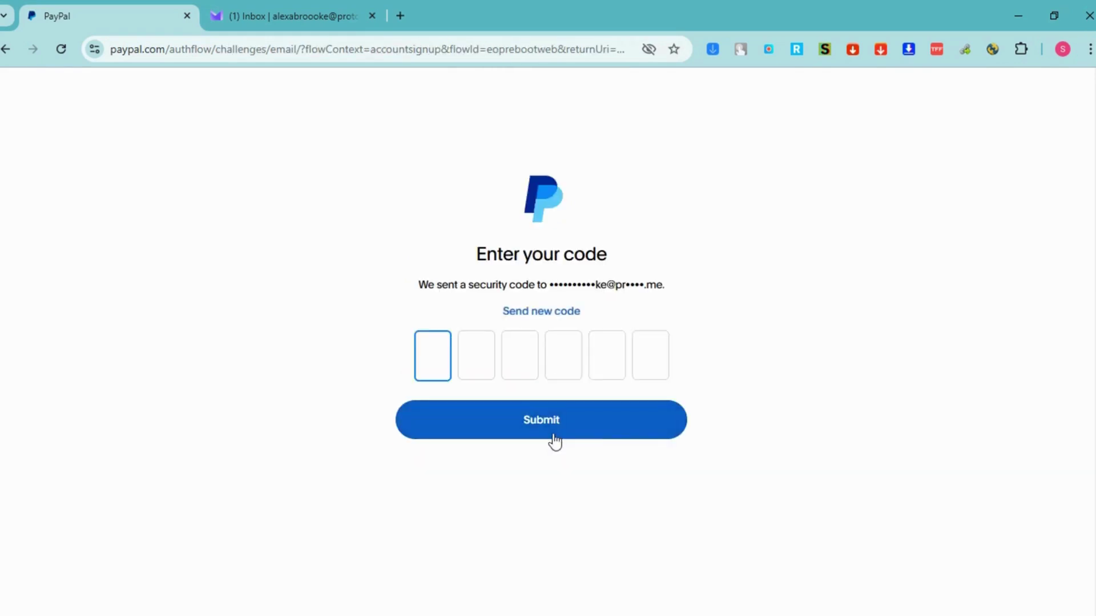
click(294, 16)
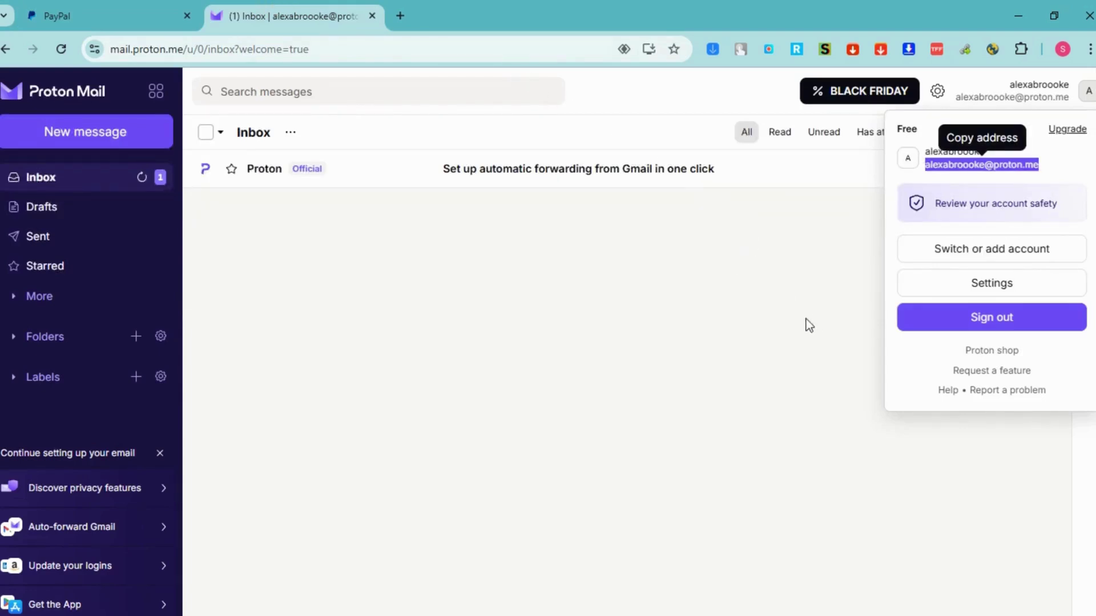
Close the account panel, reload the Proton Mail inbox and open the PayPal verification email
click(773, 323)
click(60, 50)
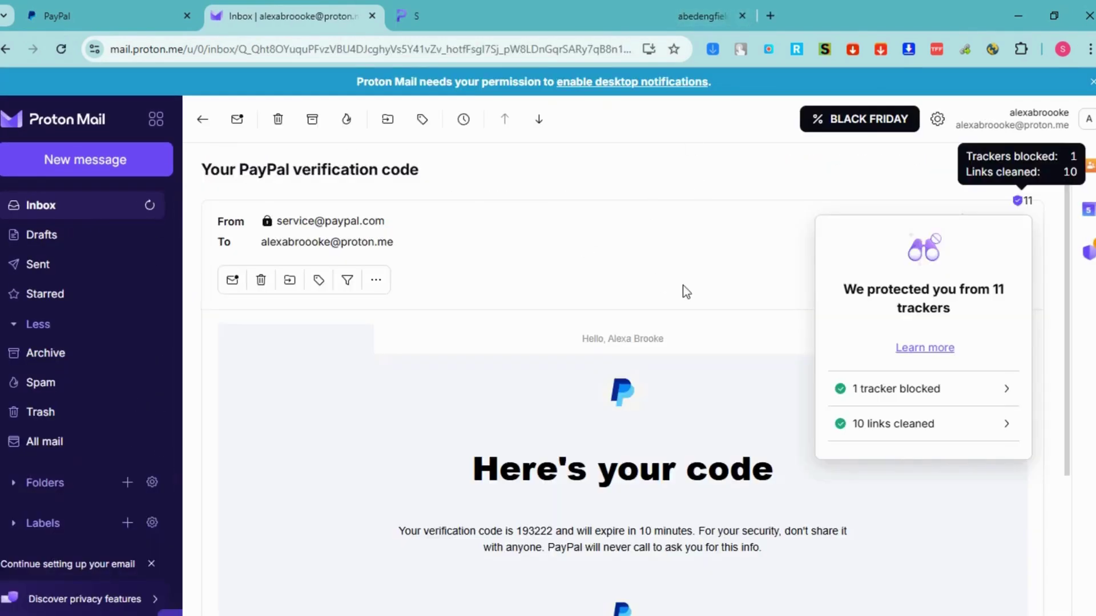
click(684, 286)
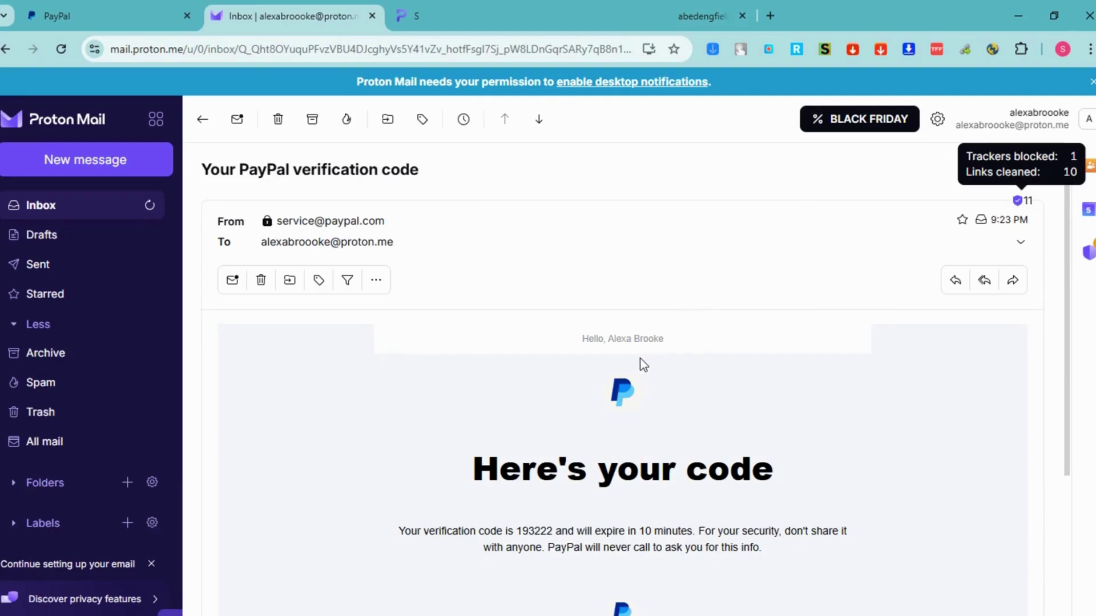
Copy the verification code from the email and return to the PayPal tab
scroll(643, 365, down, 2)
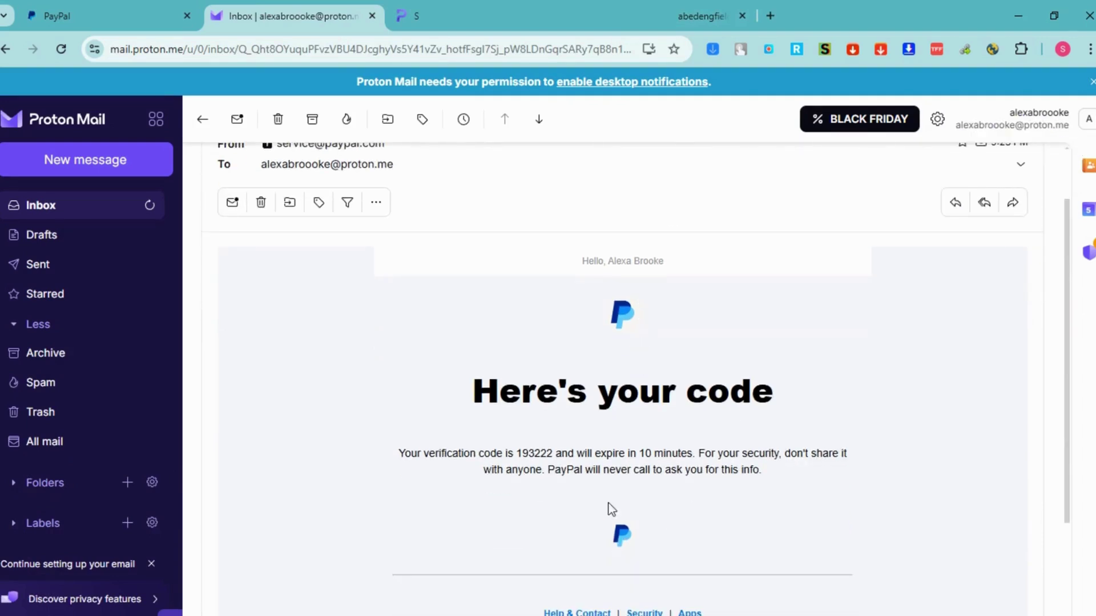
drag(518, 454, 556, 455)
right_click(547, 461)
click(567, 473)
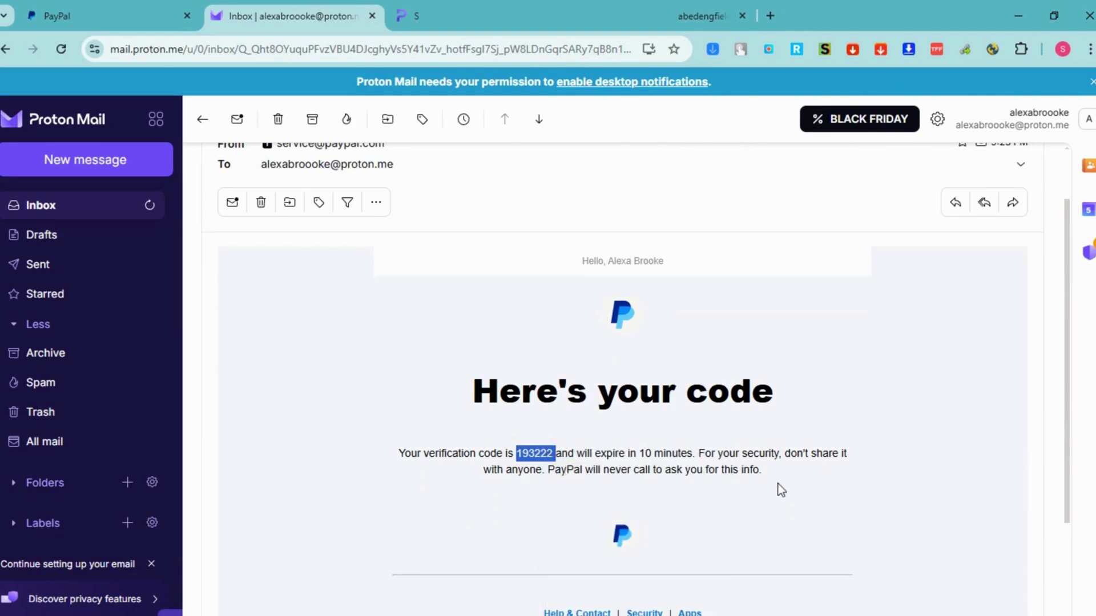
click(97, 7)
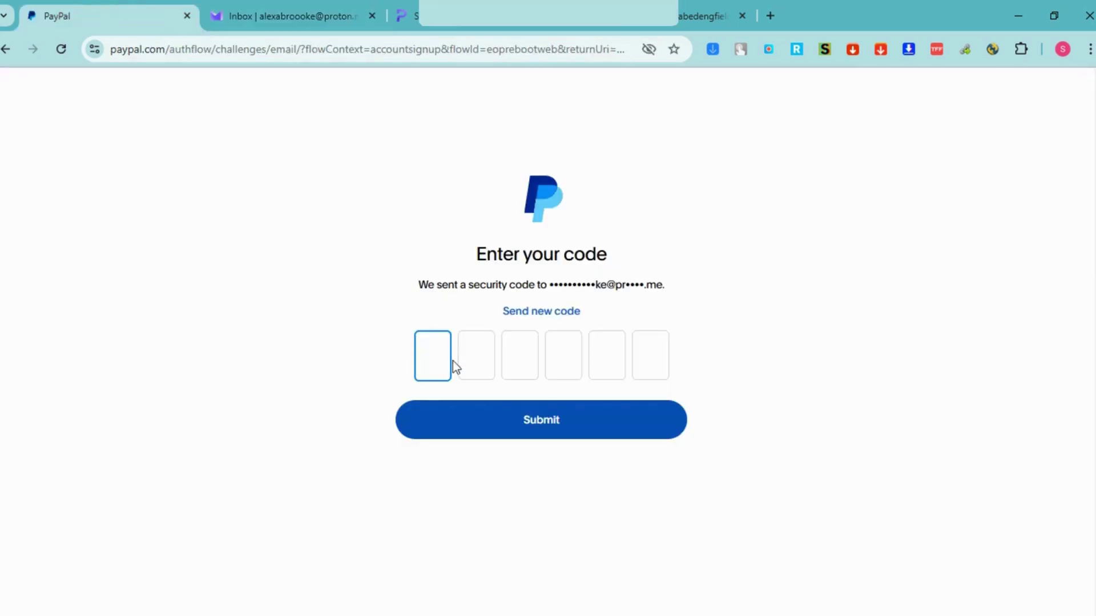
Enter the emailed six-digit verification code in the code boxes and submit it
click(434, 350)
click(440, 353)
click(428, 367)
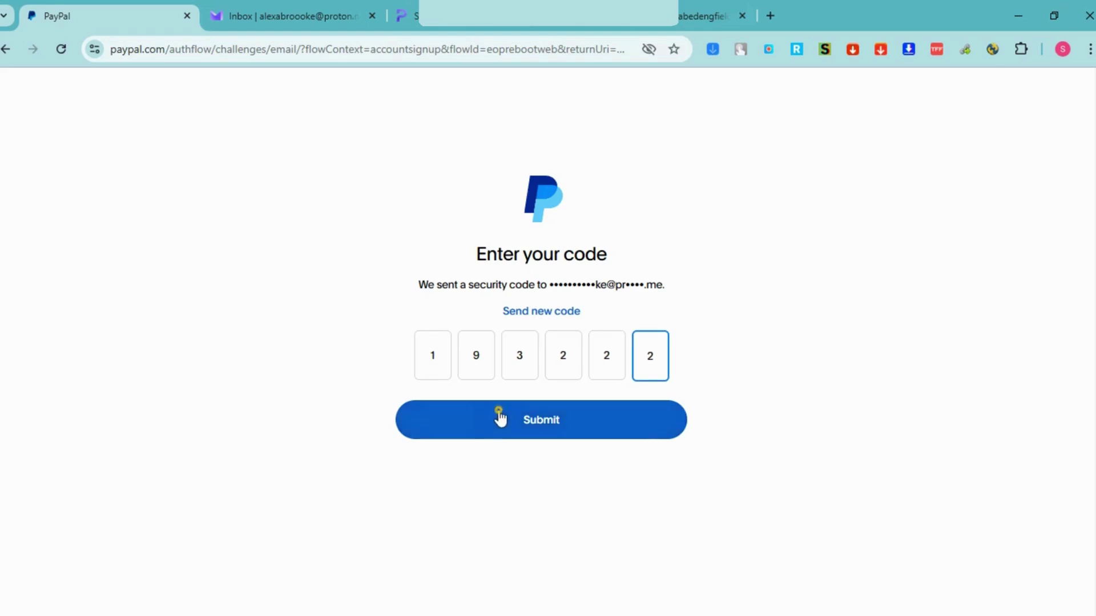
click(499, 411)
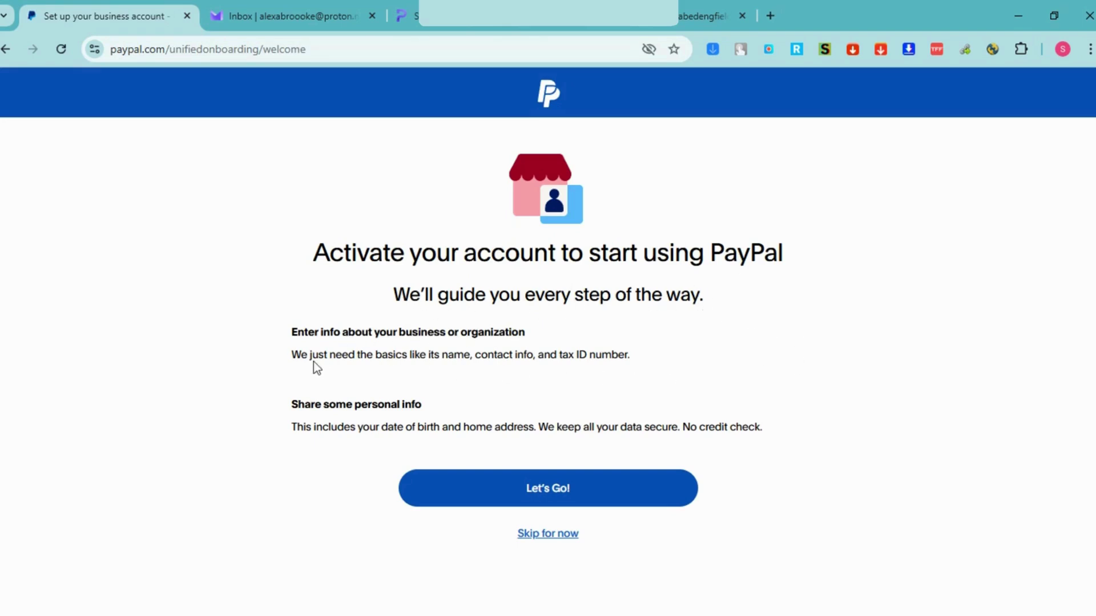
Note the tax ID number requirement and start the guided activation with Let's Go!
drag(475, 356, 624, 355)
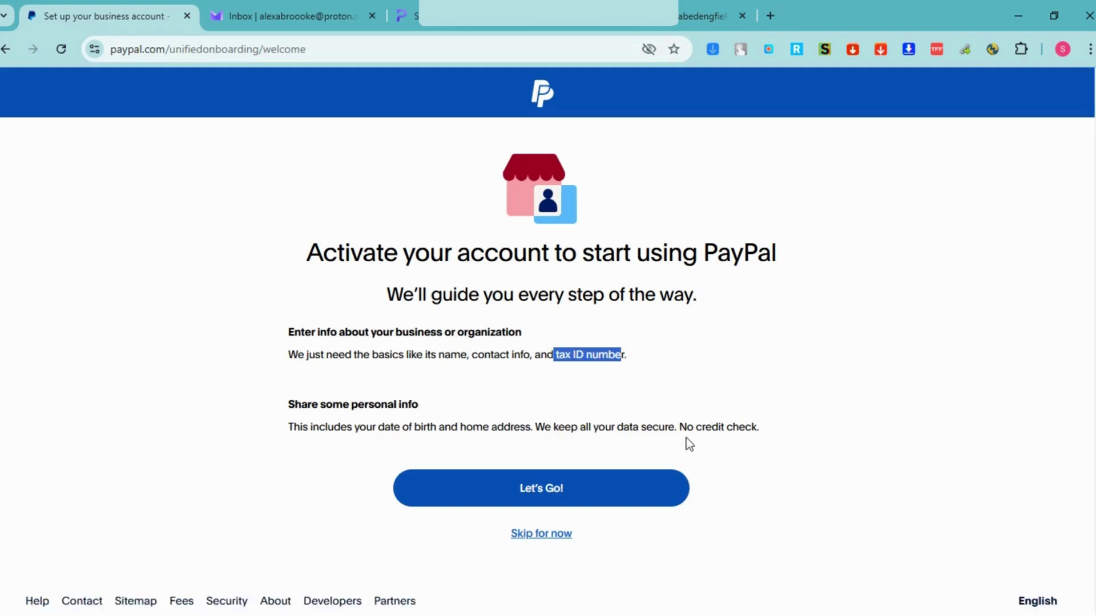
click(551, 501)
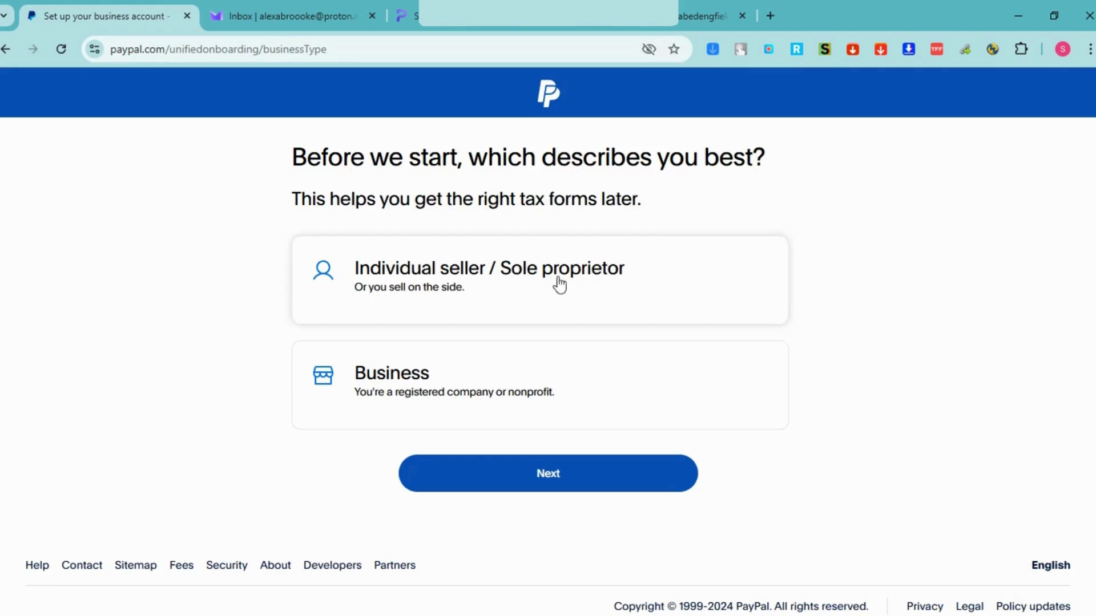
Choose Individual seller / Sole proprietor with business type Individual and continue
click(539, 282)
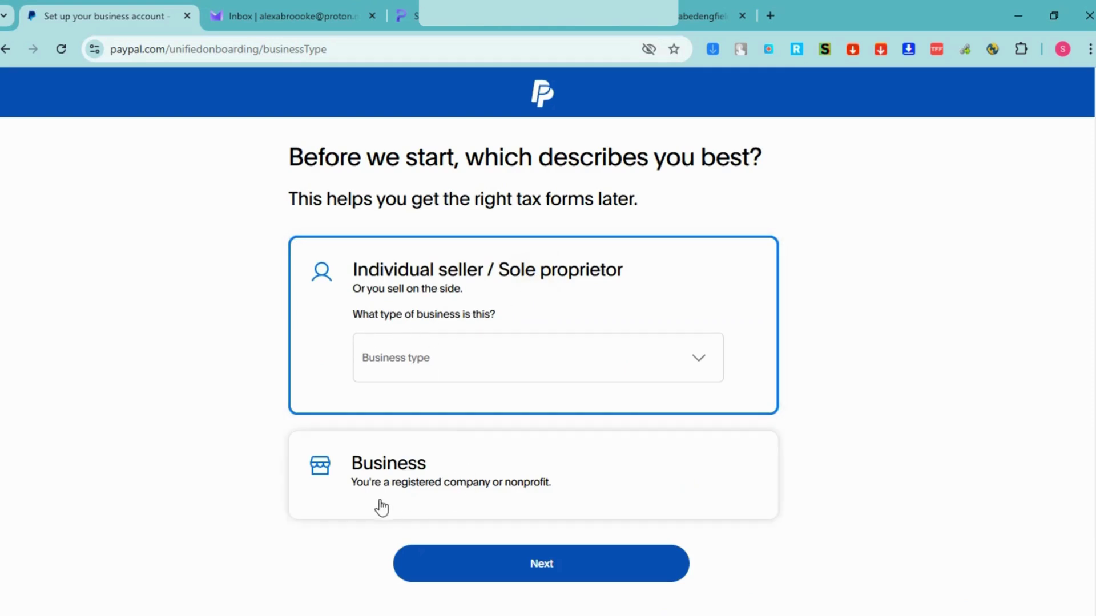
click(502, 494)
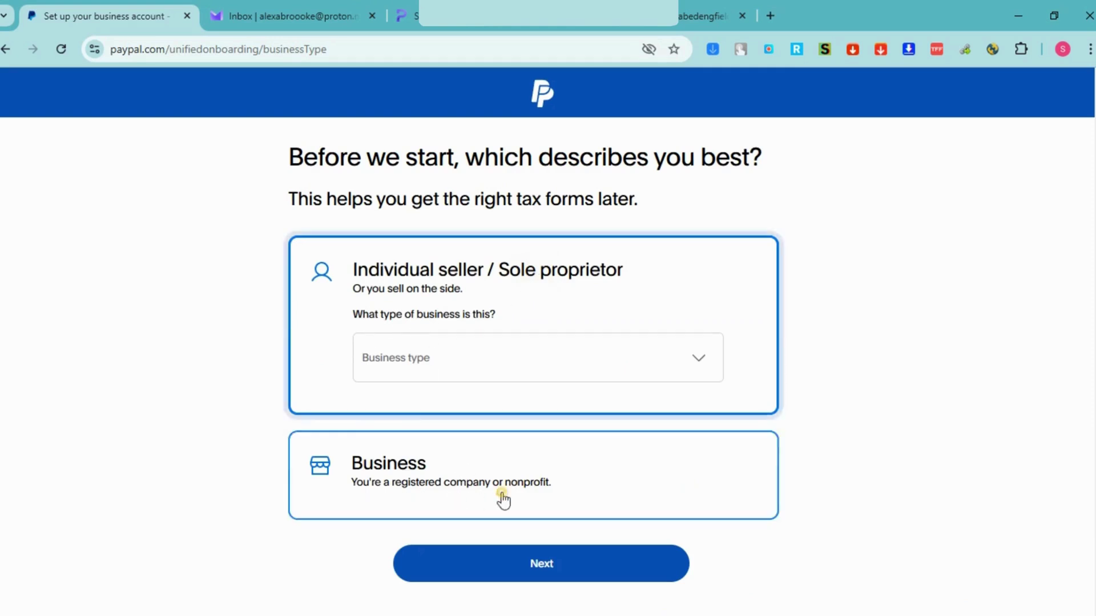
click(497, 289)
click(703, 358)
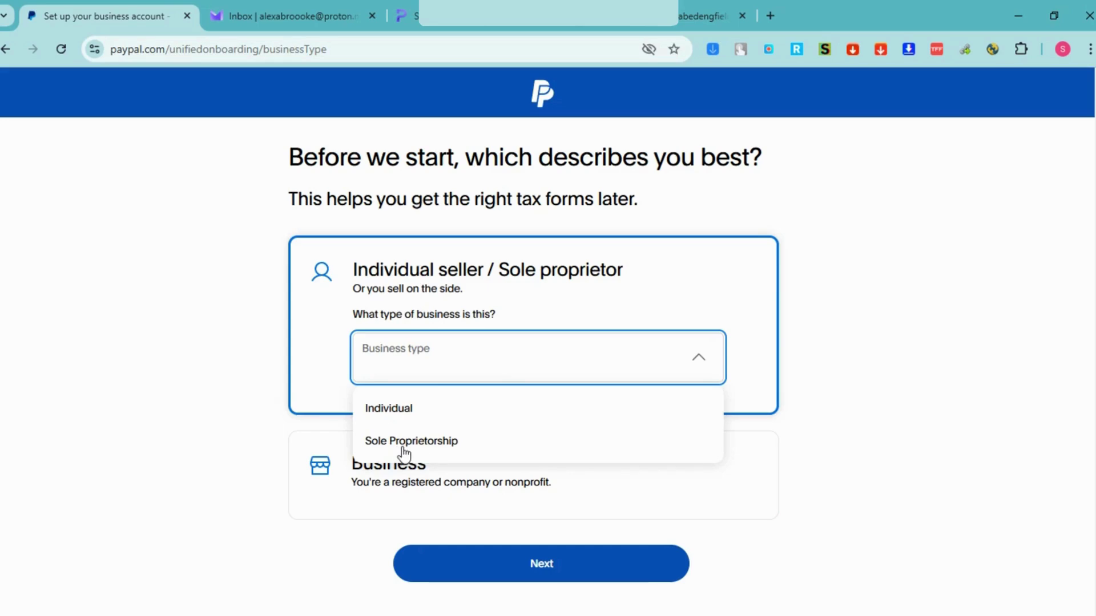
click(393, 410)
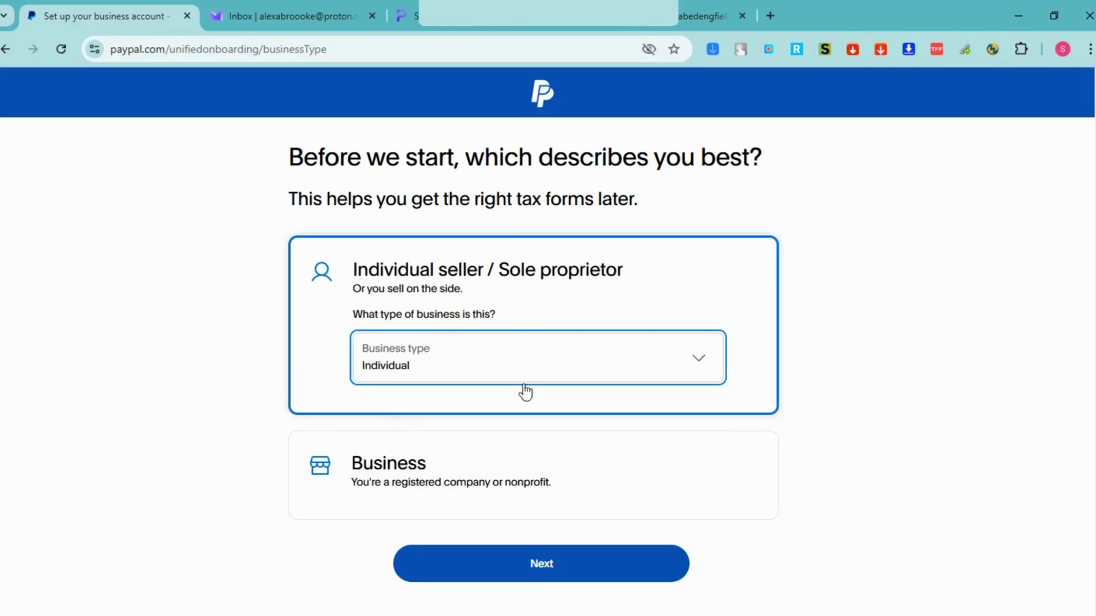
click(523, 563)
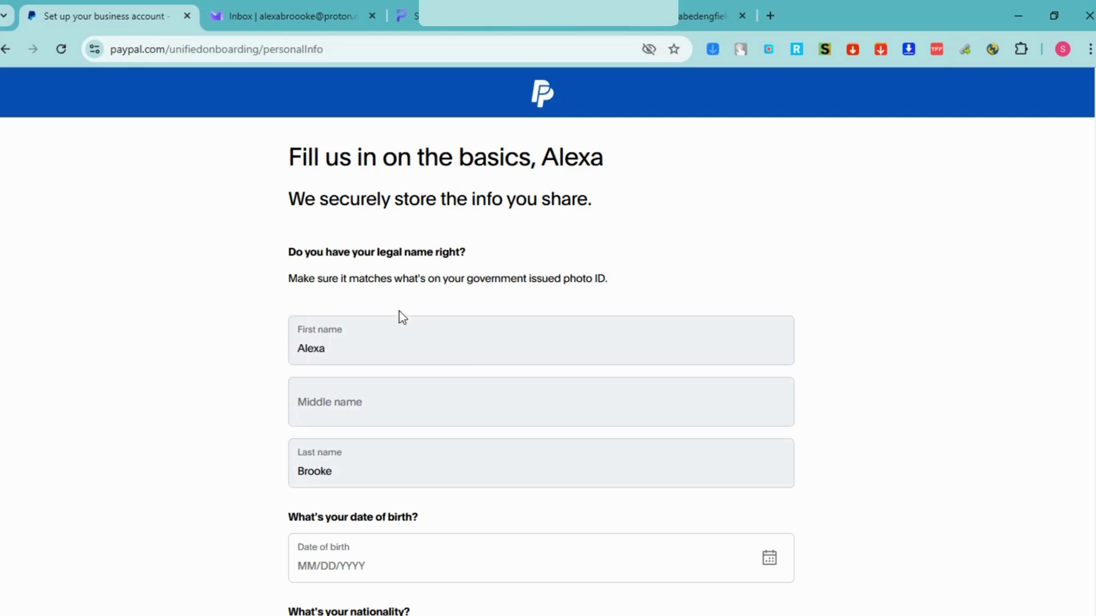
Enter the date of birth in the personal info form
scroll(434, 362, down, 2)
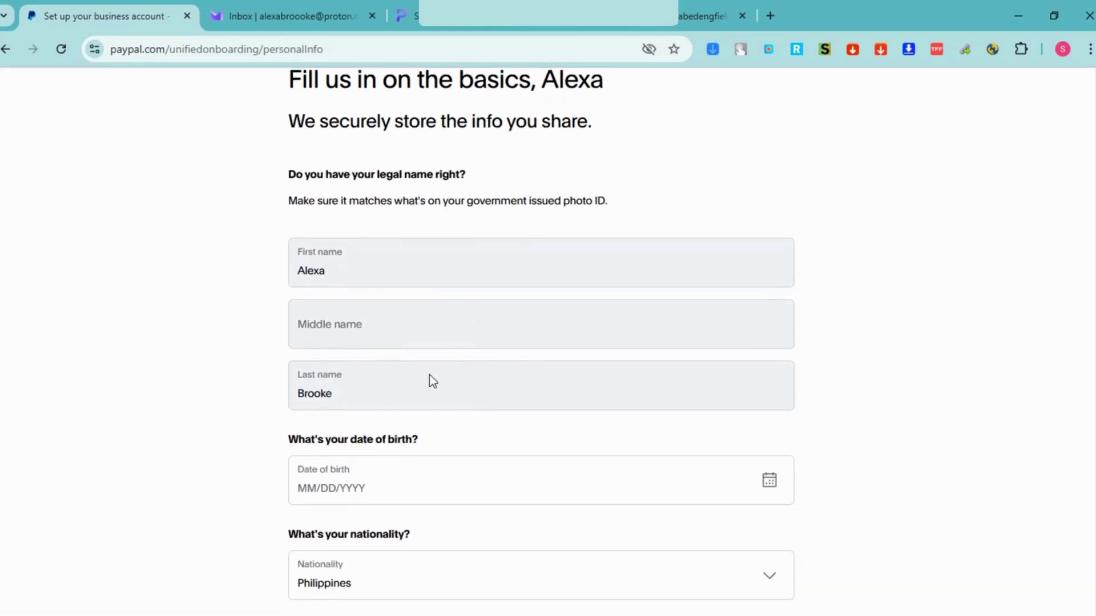
scroll(346, 390, down, 2)
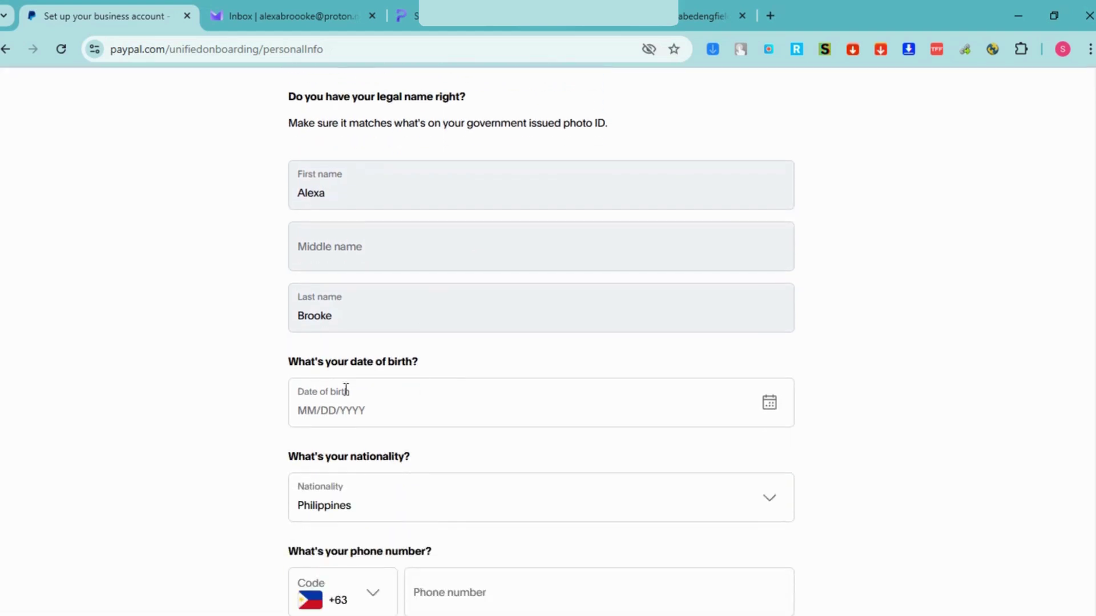
click(772, 411)
scroll(774, 406, down, 2)
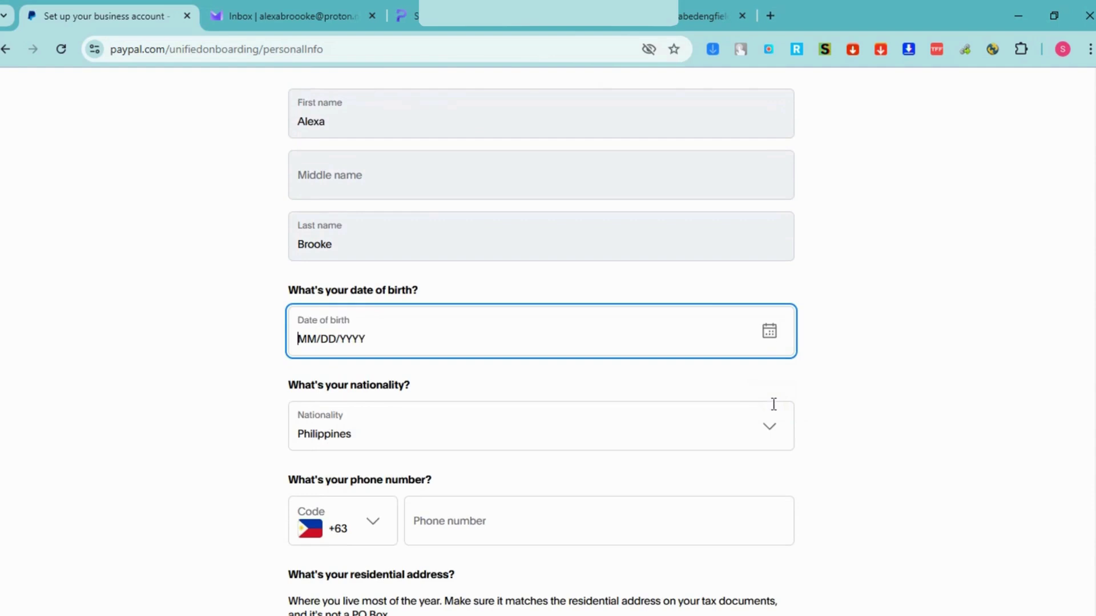
click(770, 332)
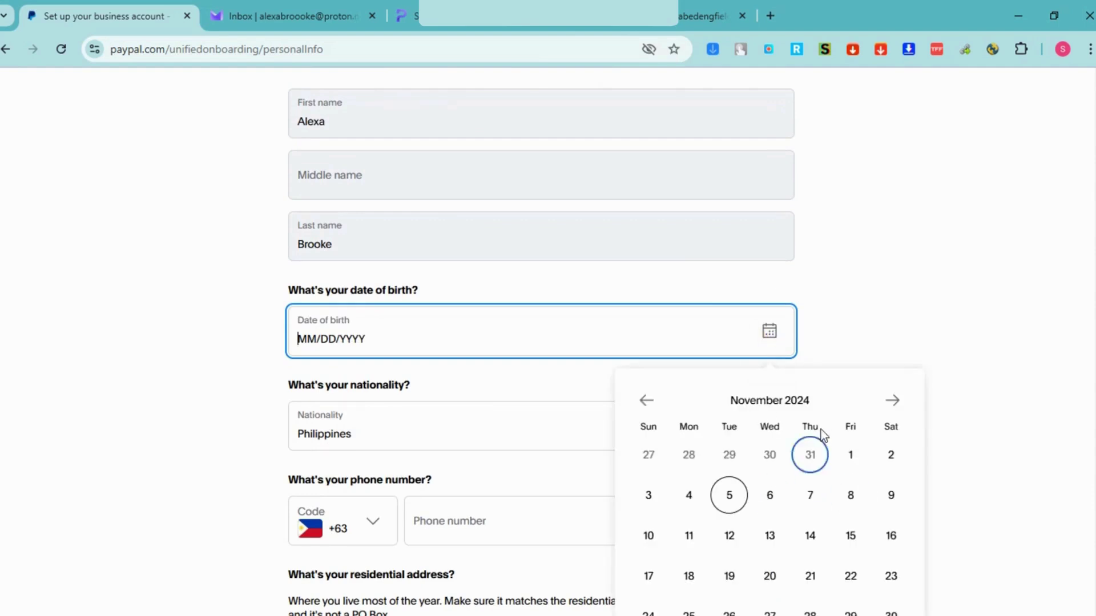
click(768, 401)
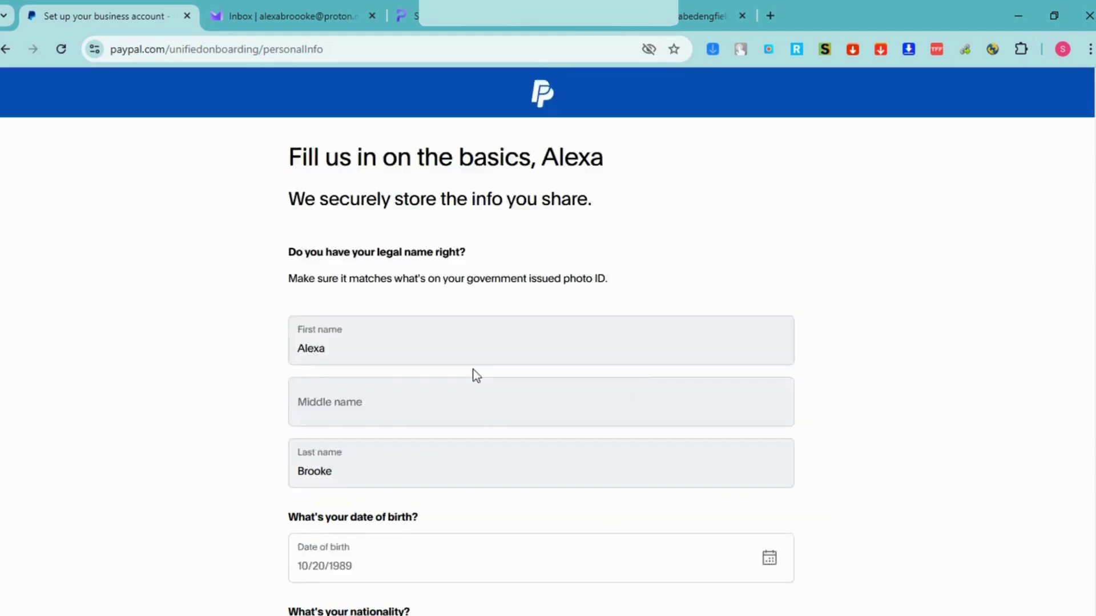
Choose Andorra as the nationality and move on to the business details form
scroll(405, 426, down, 3)
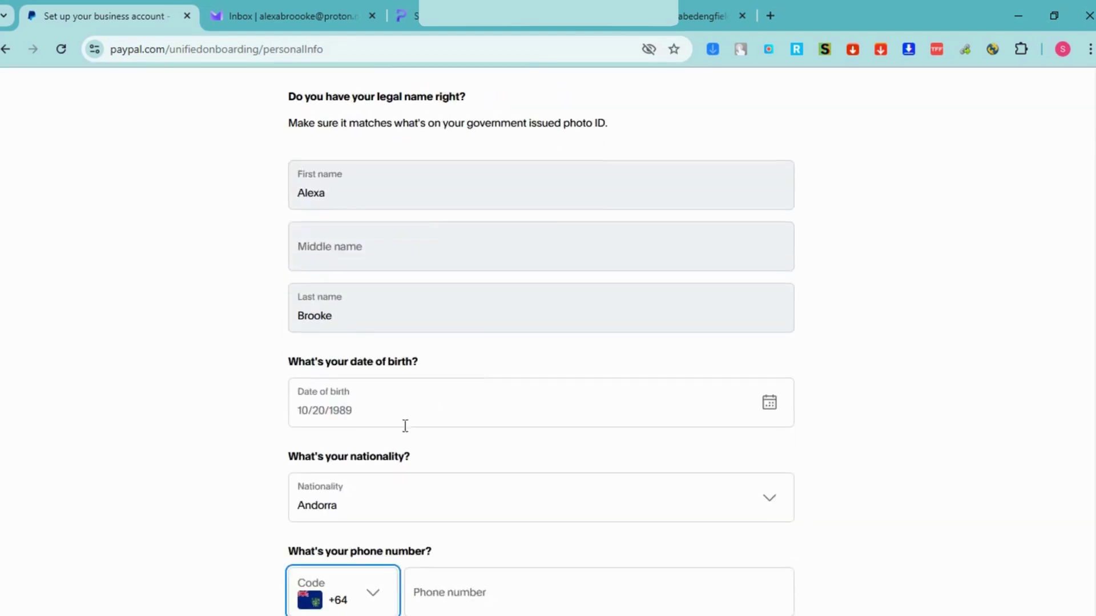
scroll(336, 399, down, 1)
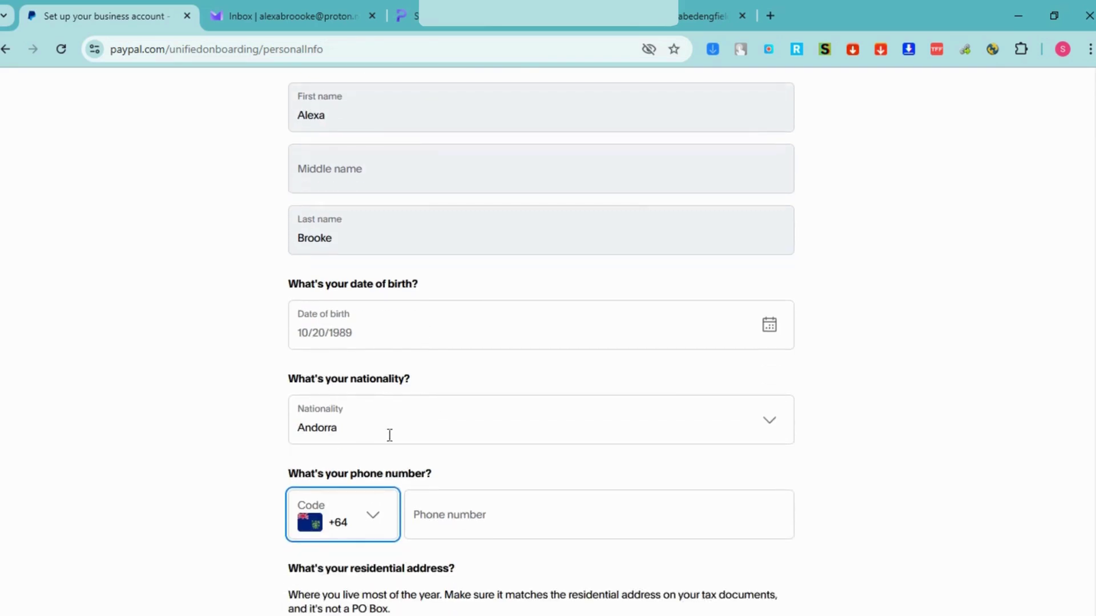
click(771, 424)
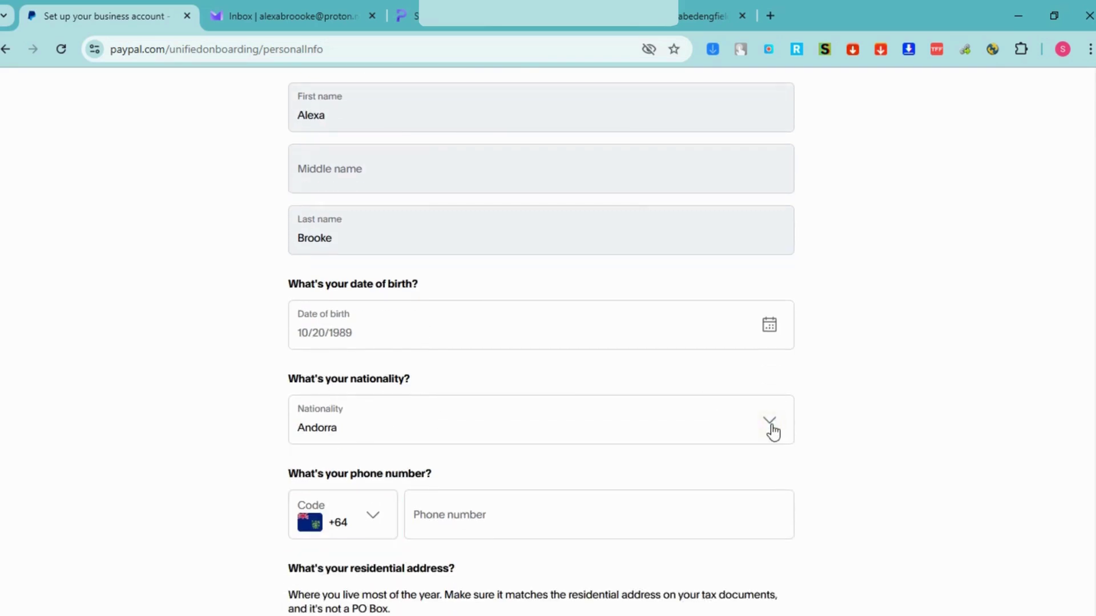
scroll(438, 518, down, 5)
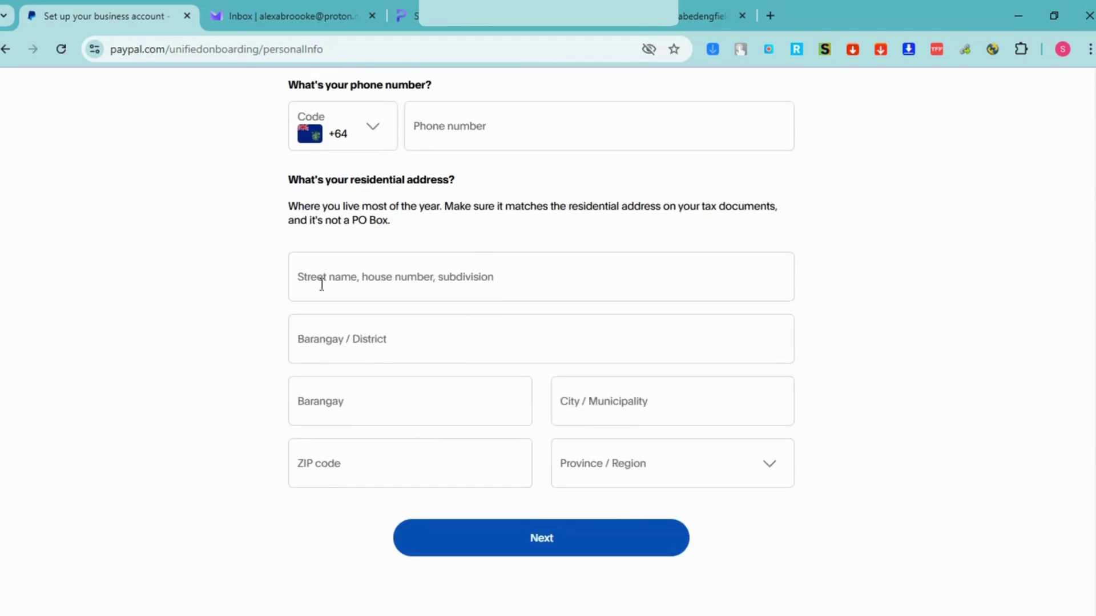
key(alt)
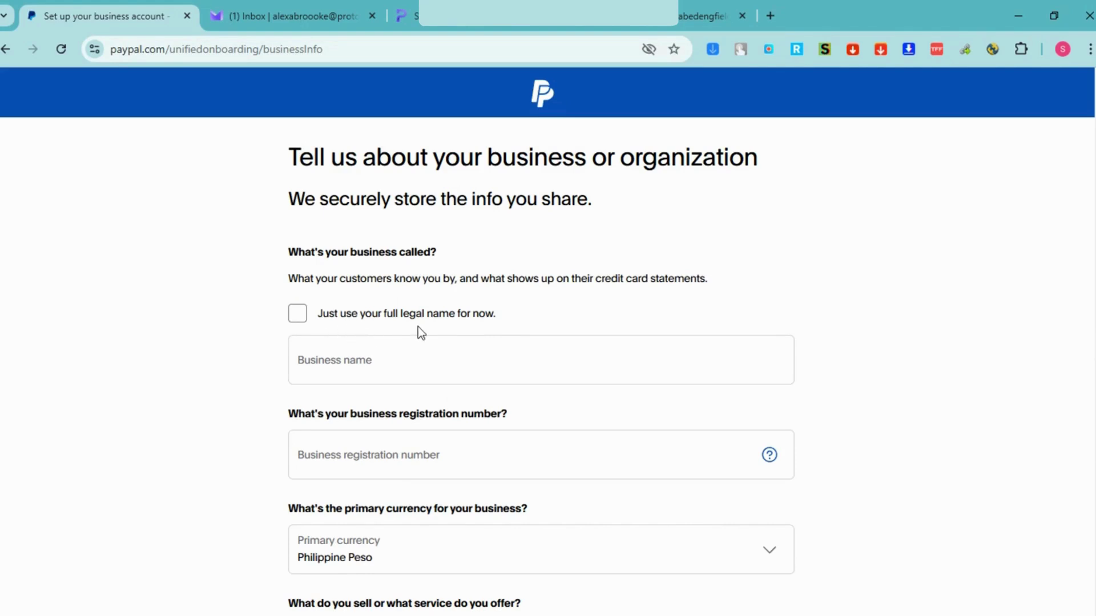
Enter 'Coffee Right' as the business name instead of the legal name
click(302, 321)
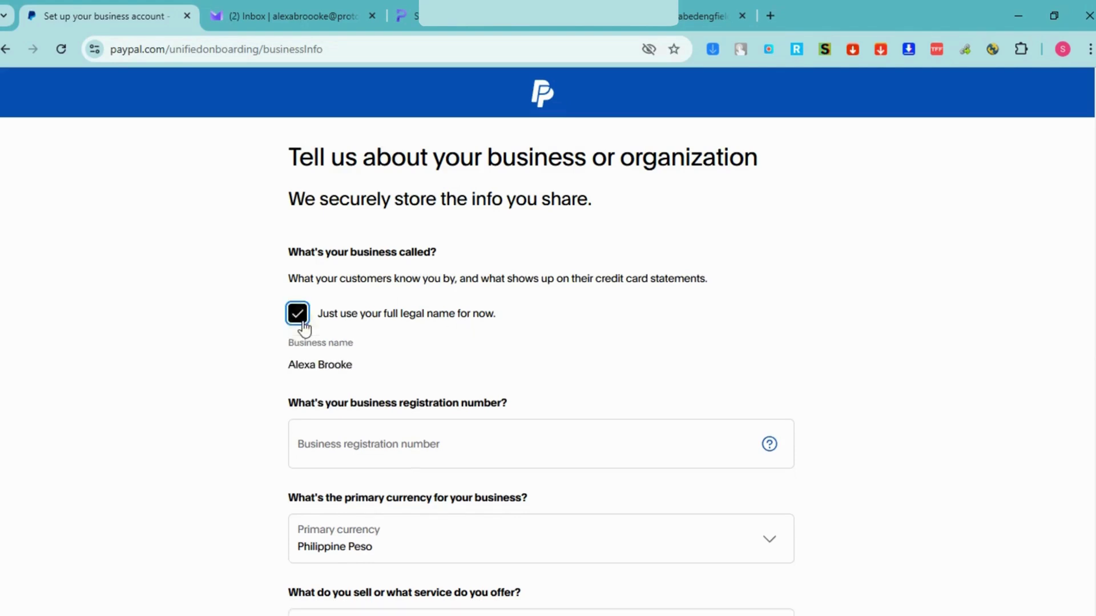
click(302, 321)
click(361, 361)
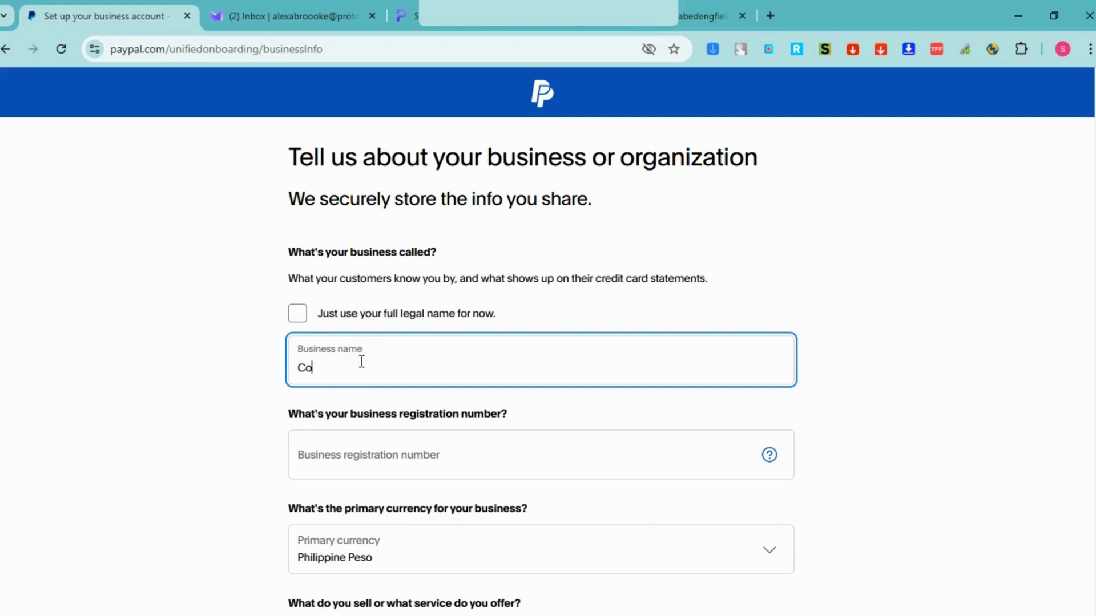
text(Coffee Right)
Bring up the list of primary currency choices
scroll(545, 451, down, 1)
mouse_move(768, 377)
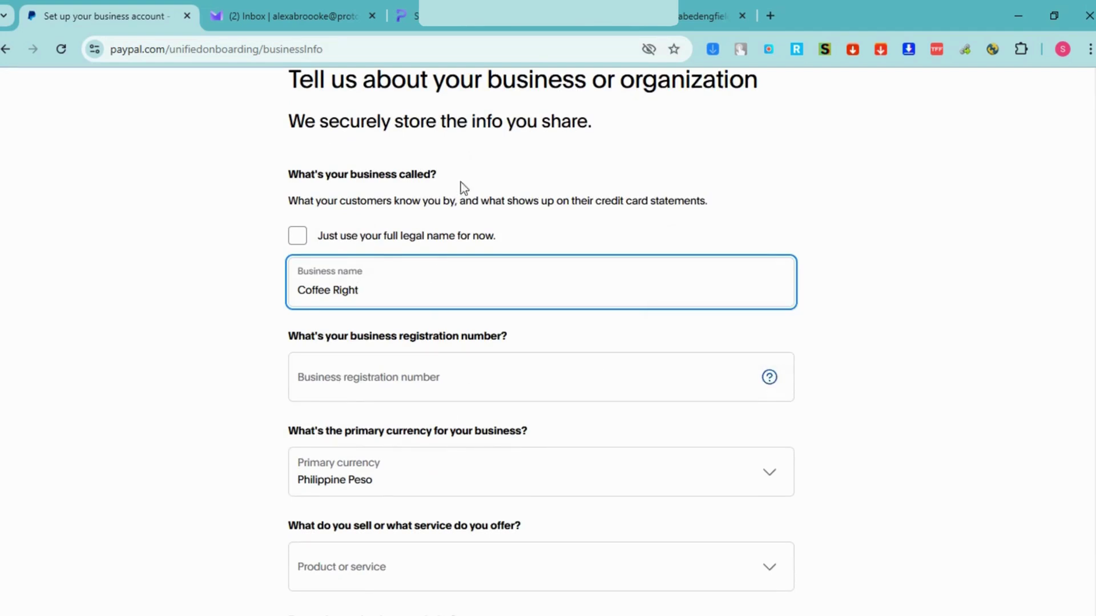
scroll(443, 415, down, 1)
scroll(444, 419, down, 1)
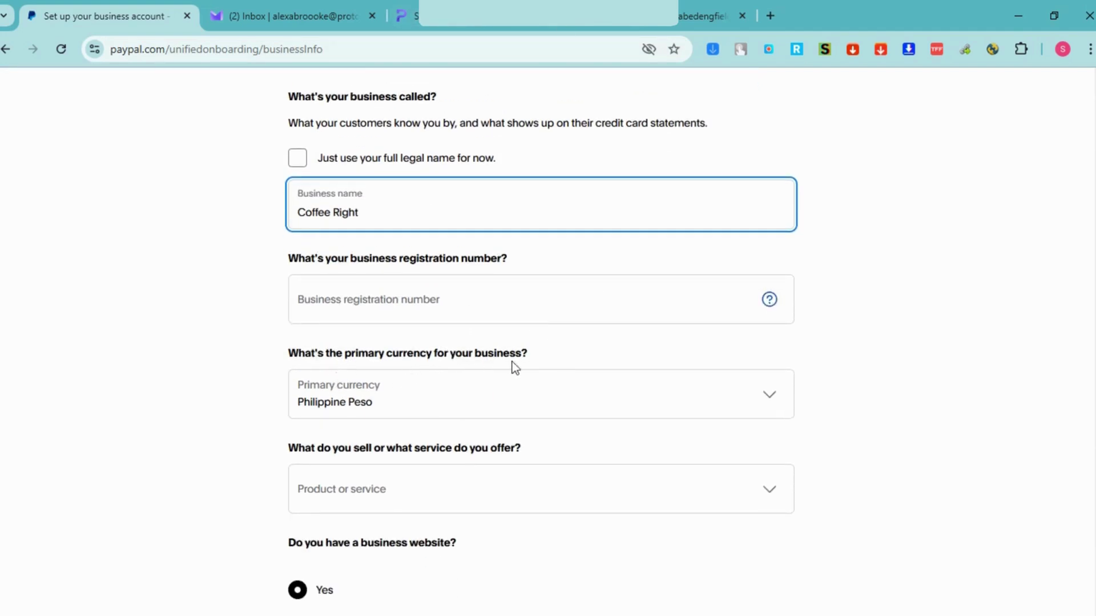
click(771, 395)
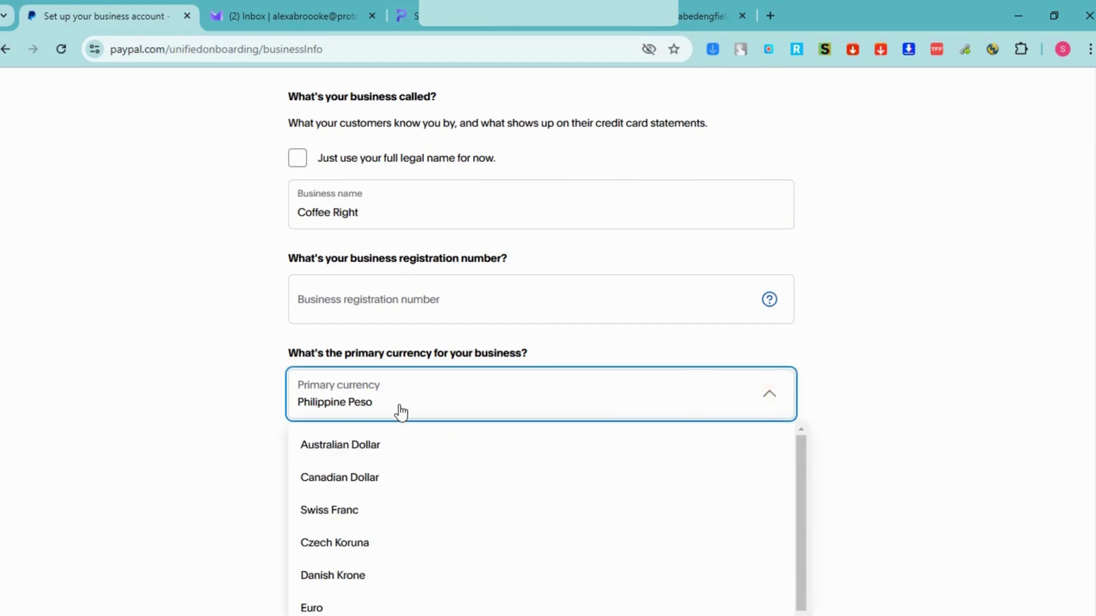
Set Australian Dollar as primary currency and open an empty Product or service list
click(376, 451)
scroll(425, 457, down, 1)
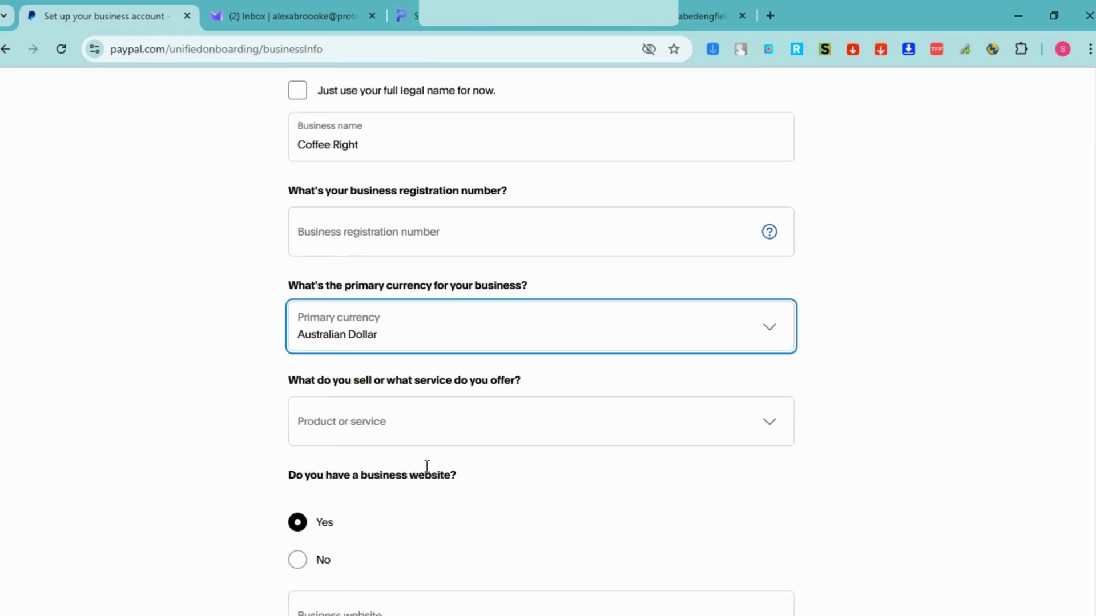
click(495, 418)
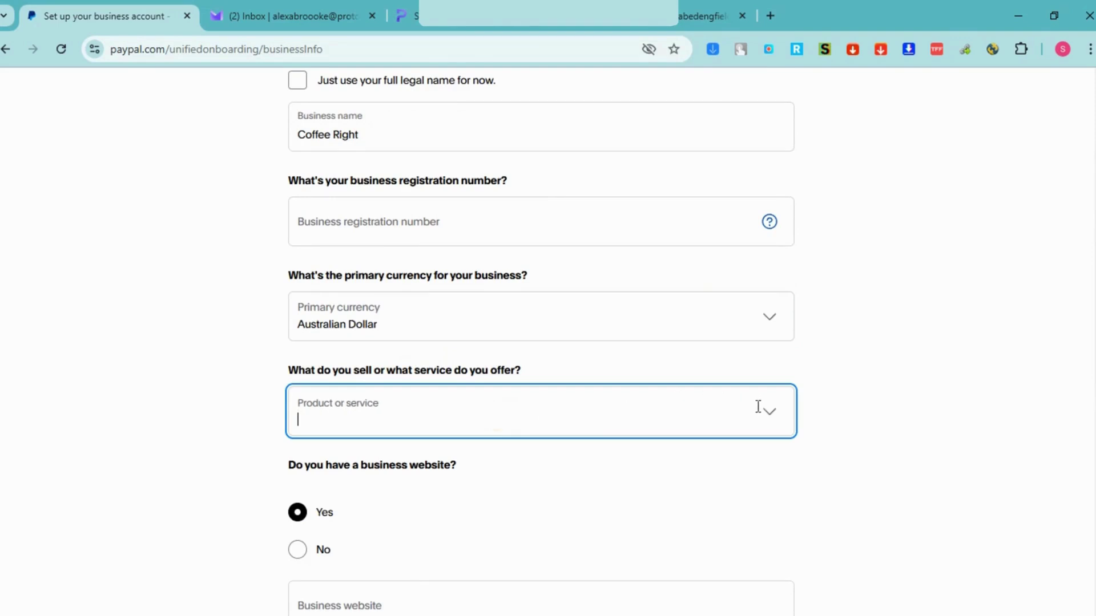
click(501, 426)
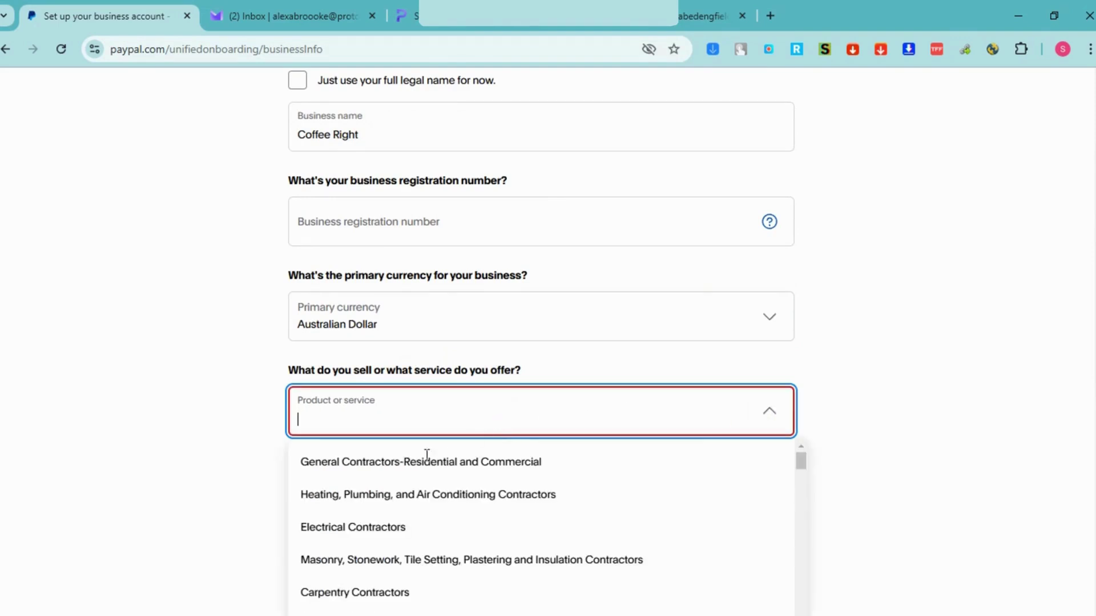
text(Coffee)
scroll(383, 434, up, 3)
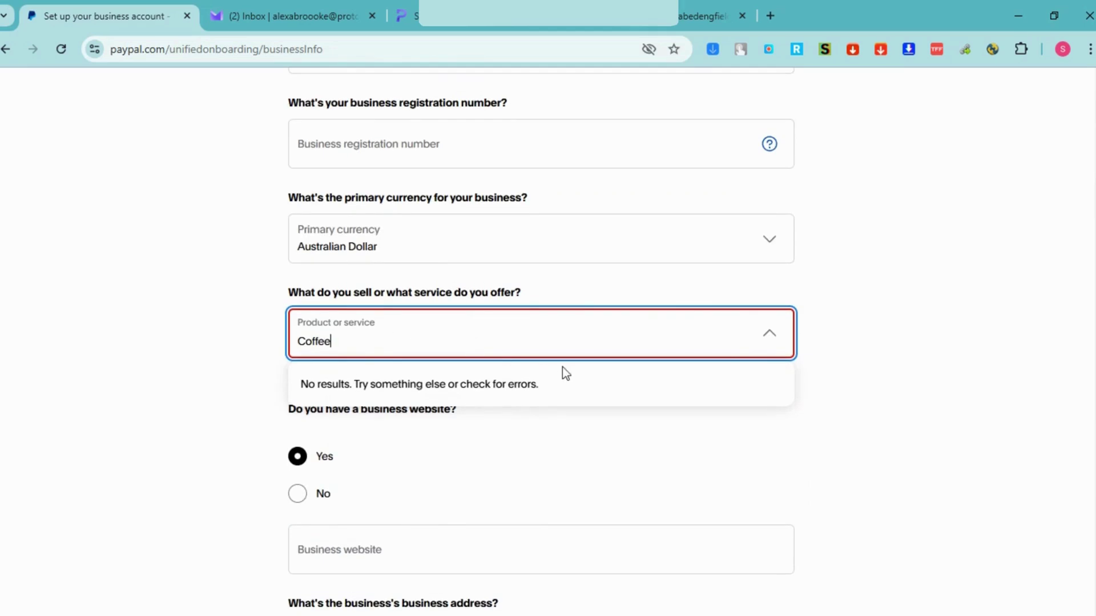
drag(611, 353, 258, 347)
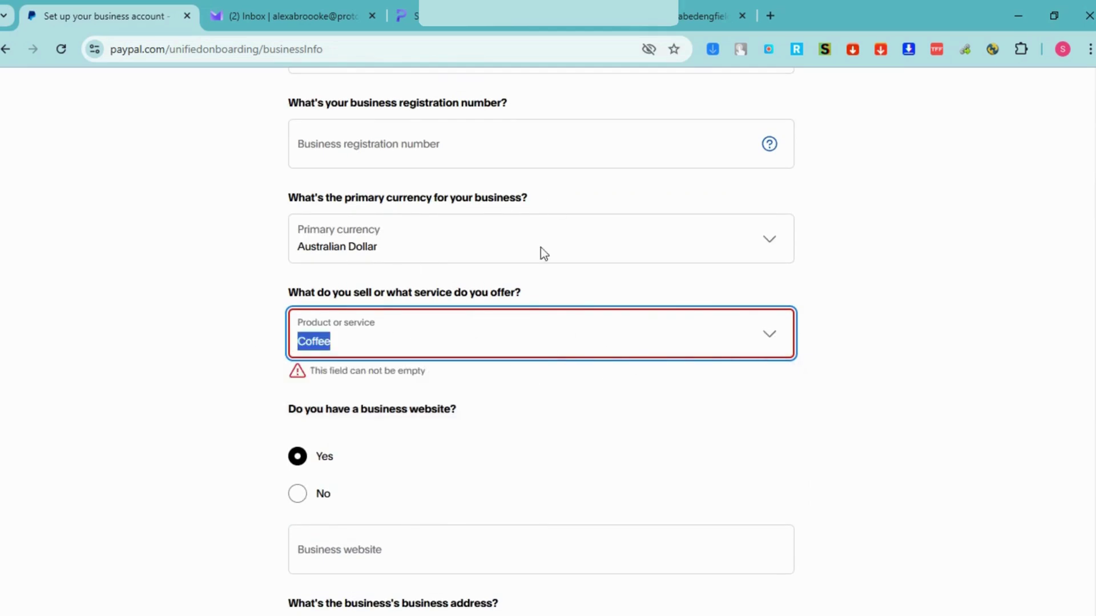
key(BackSpace)
Choose 'Piece Goods, Notions, and Other Dry Goods' as the product or service
scroll(384, 525, down, 3)
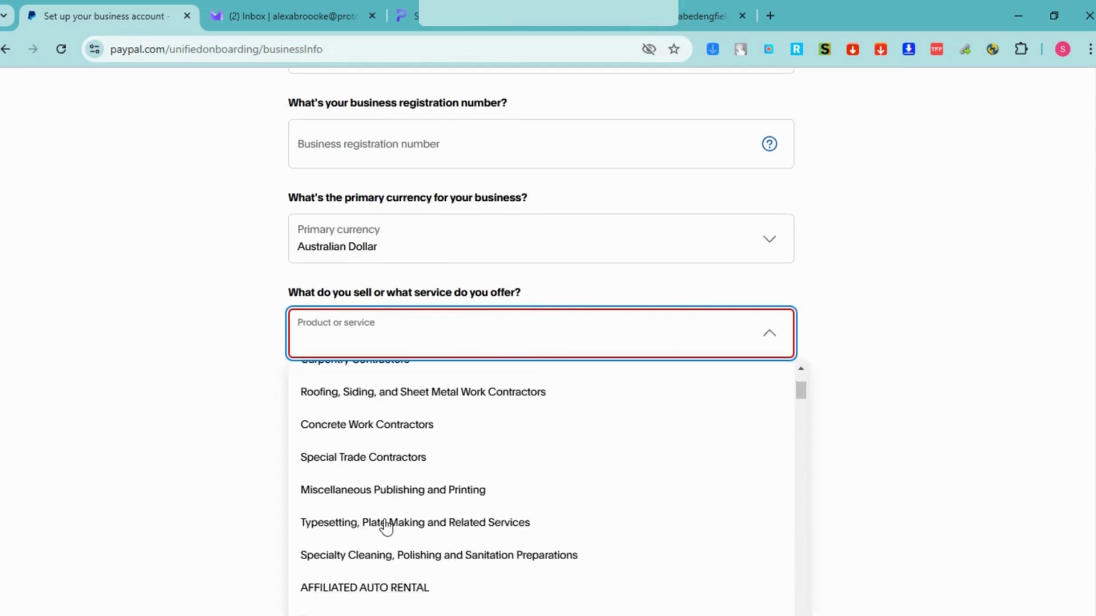
scroll(387, 527, down, 10)
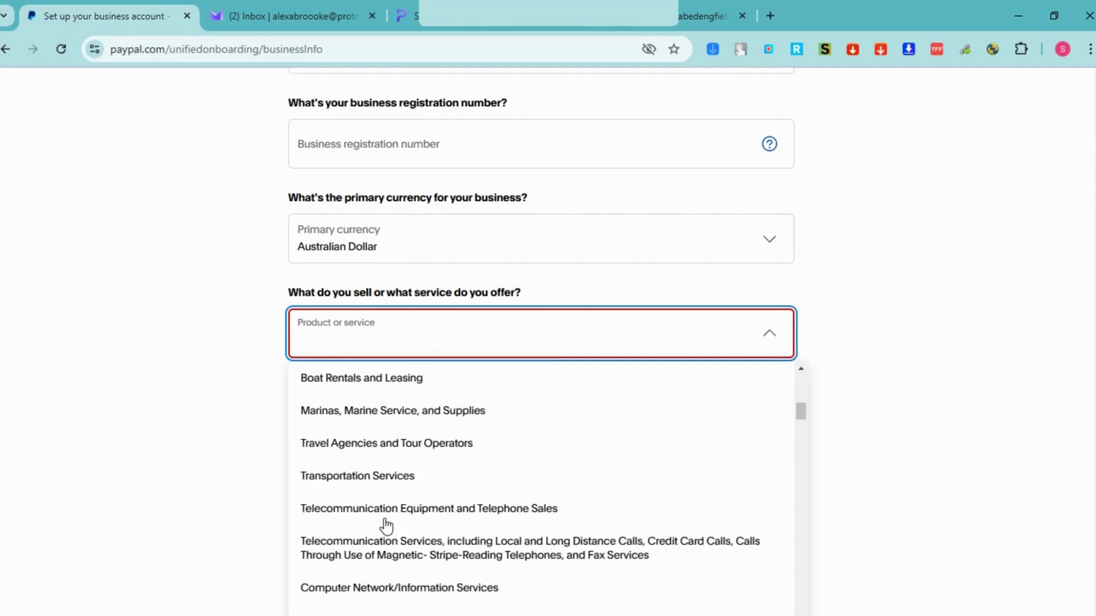
scroll(387, 528, down, 5)
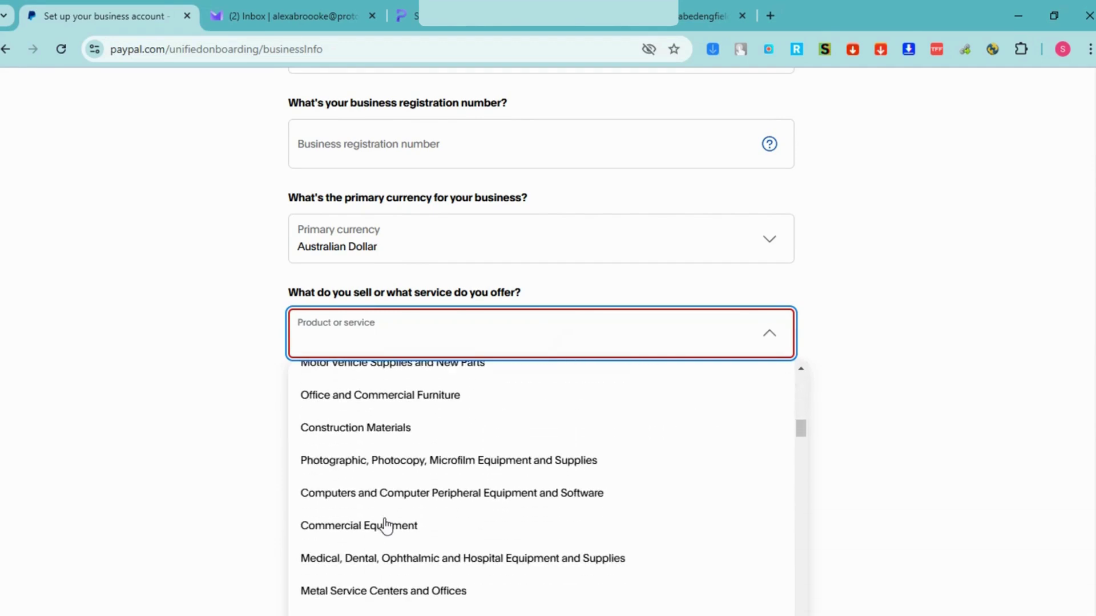
scroll(397, 529, down, 8)
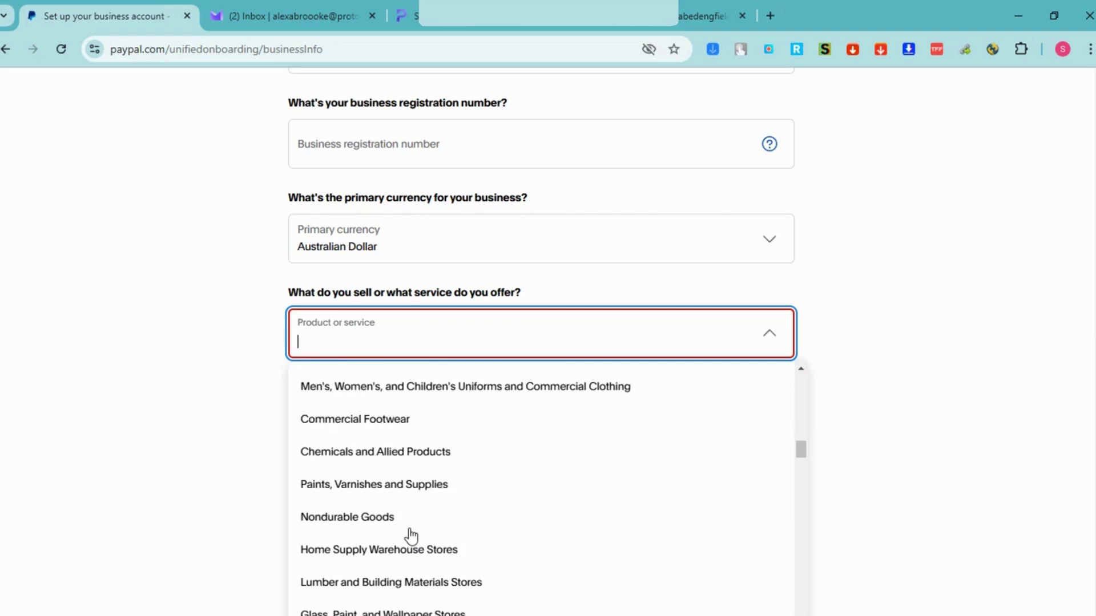
scroll(408, 536, up, 3)
click(421, 510)
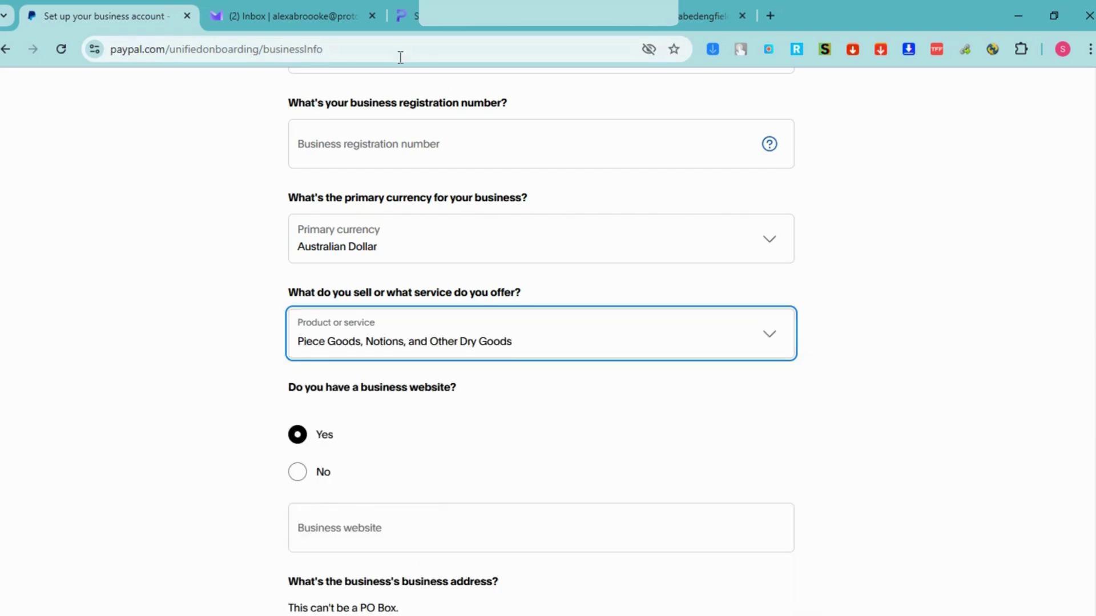
scroll(335, 497, down, 2)
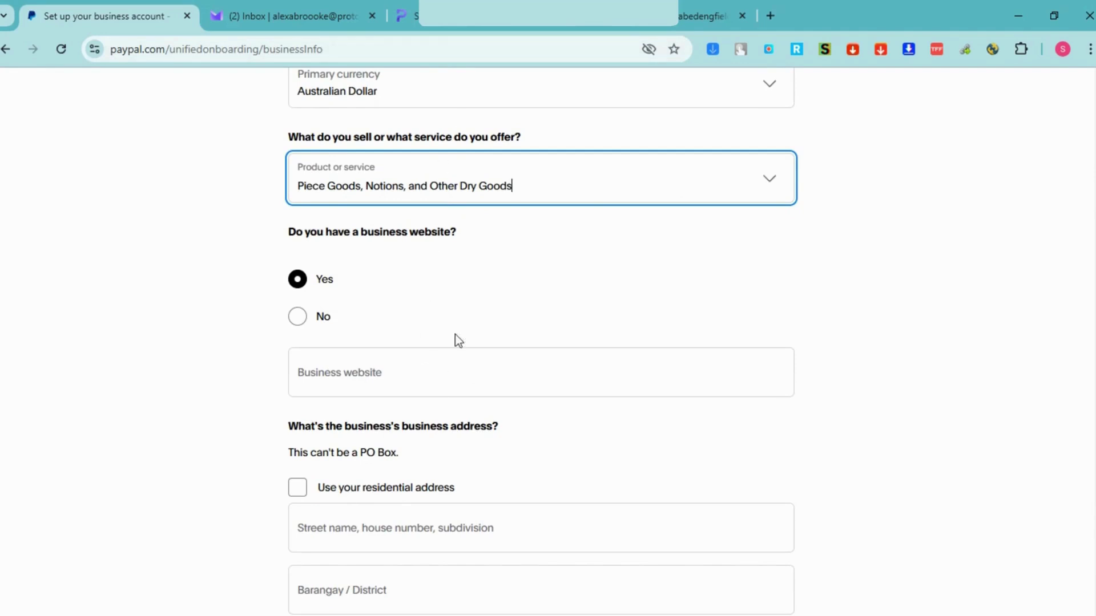
scroll(447, 460, down, 2)
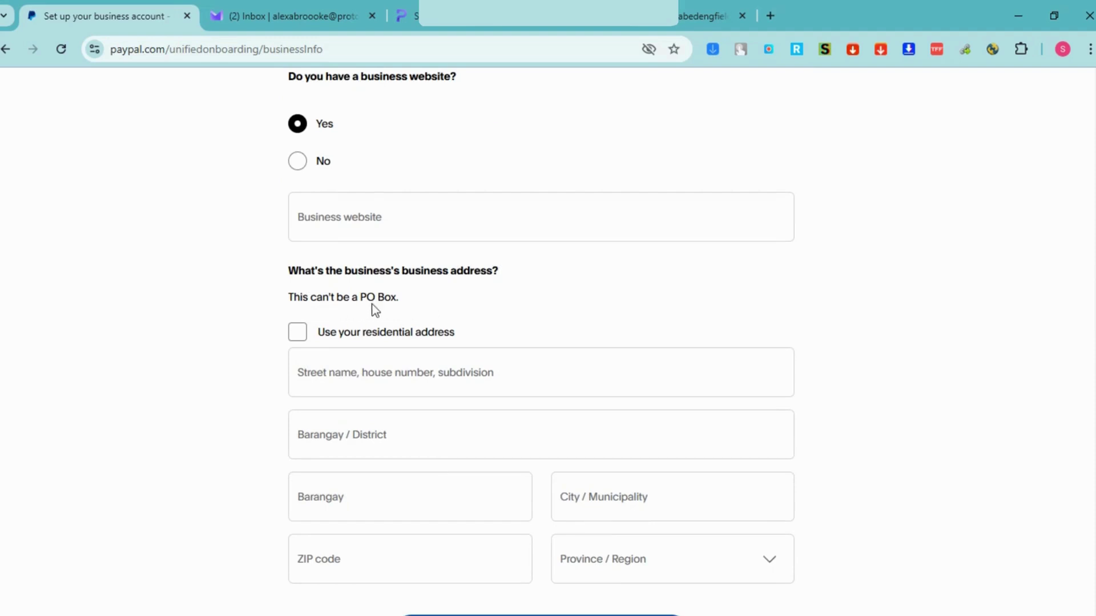
Reuse the residential address for the business and paste the Wix site as business website
click(297, 335)
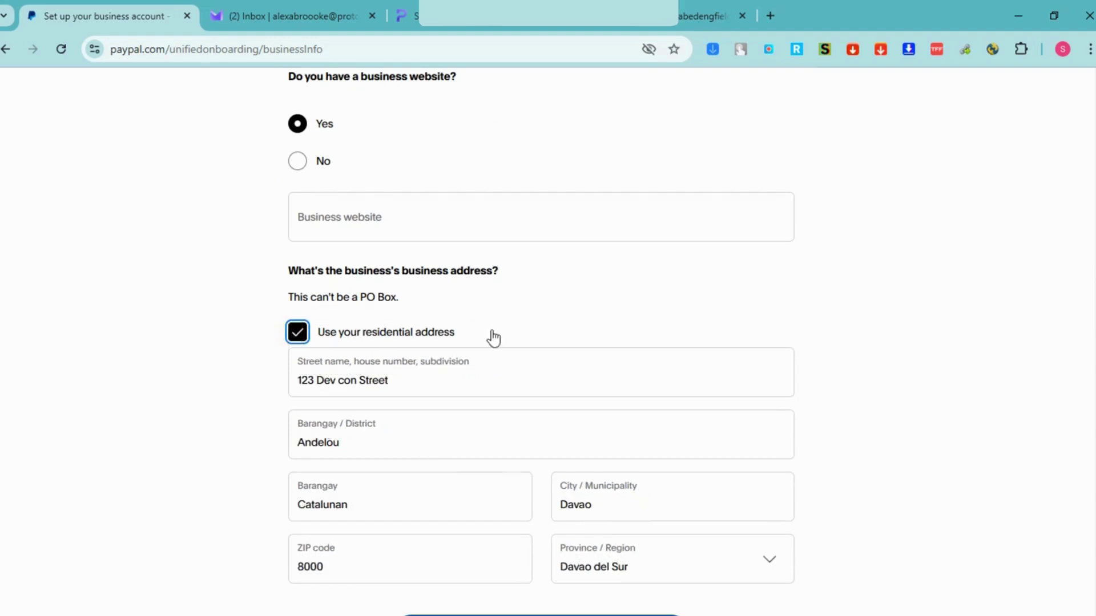
click(584, 464)
key(ctrl+v)
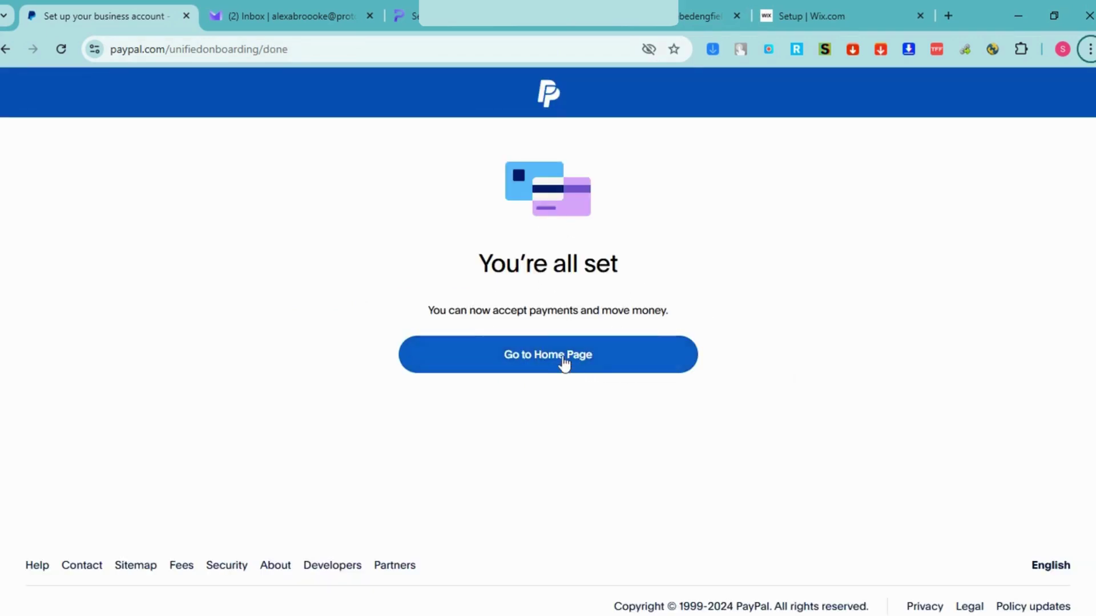
Go from the You're all set screen to the Coffee Right home dashboard
click(542, 356)
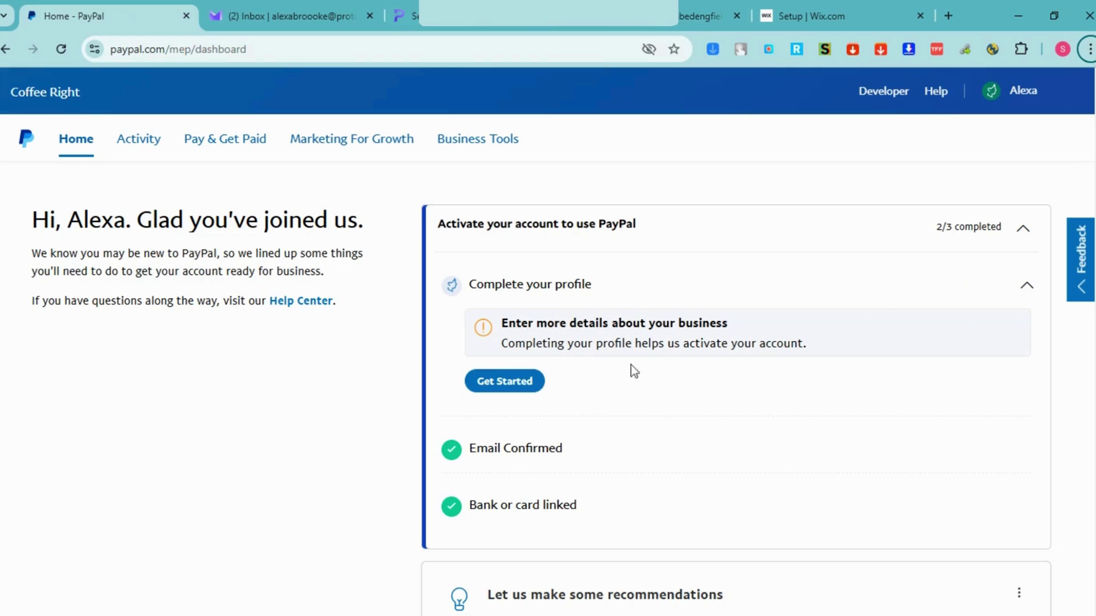
Scroll down the dashboard, highlighting the Email Confirmed status along the way
scroll(631, 365, down, 1)
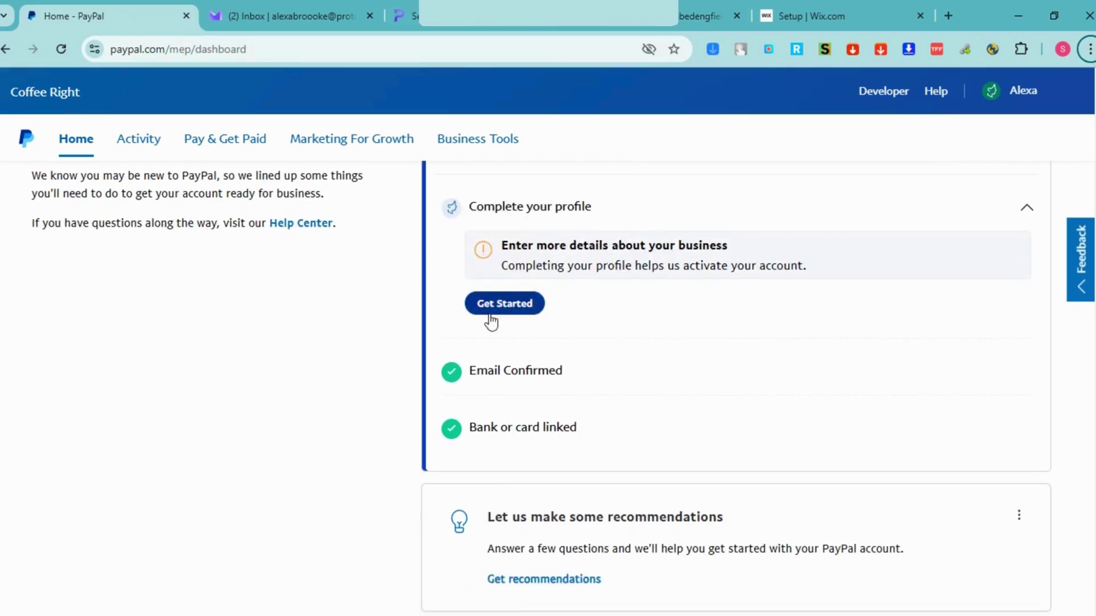
drag(464, 375, 594, 376)
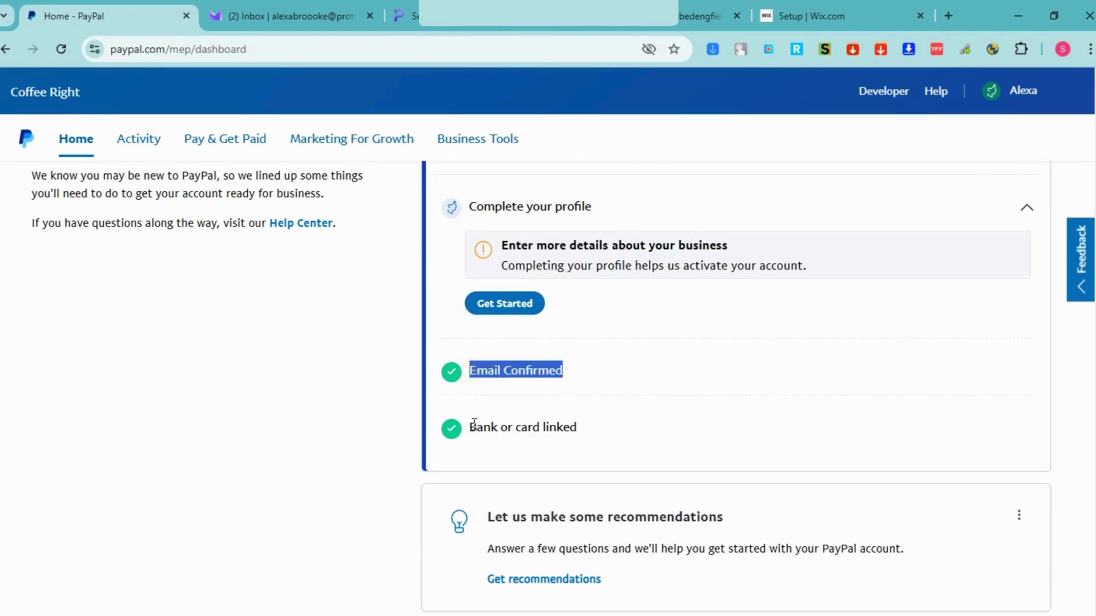
drag(470, 427, 618, 429)
scroll(734, 440, down, 1)
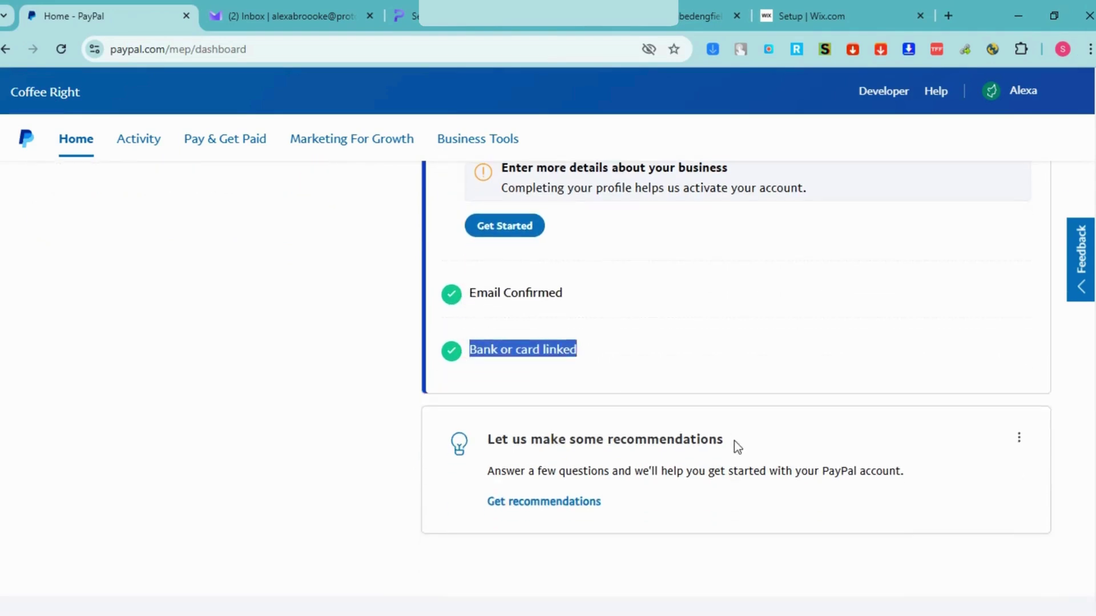
scroll(664, 323, up, 3)
scroll(562, 408, down, 6)
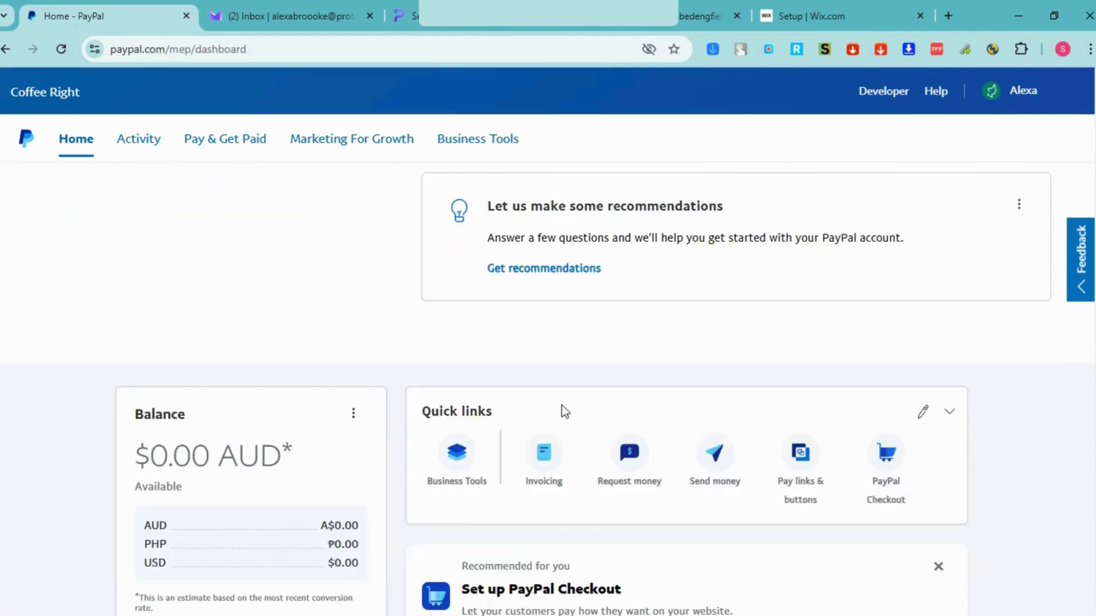
scroll(587, 393, down, 3)
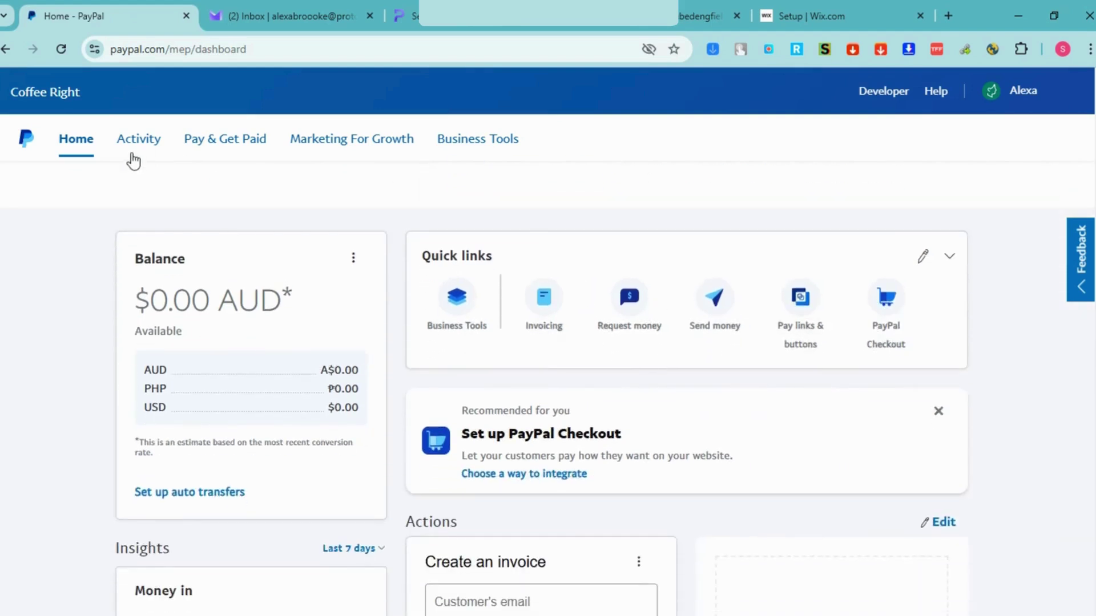
scroll(601, 321, down, 3)
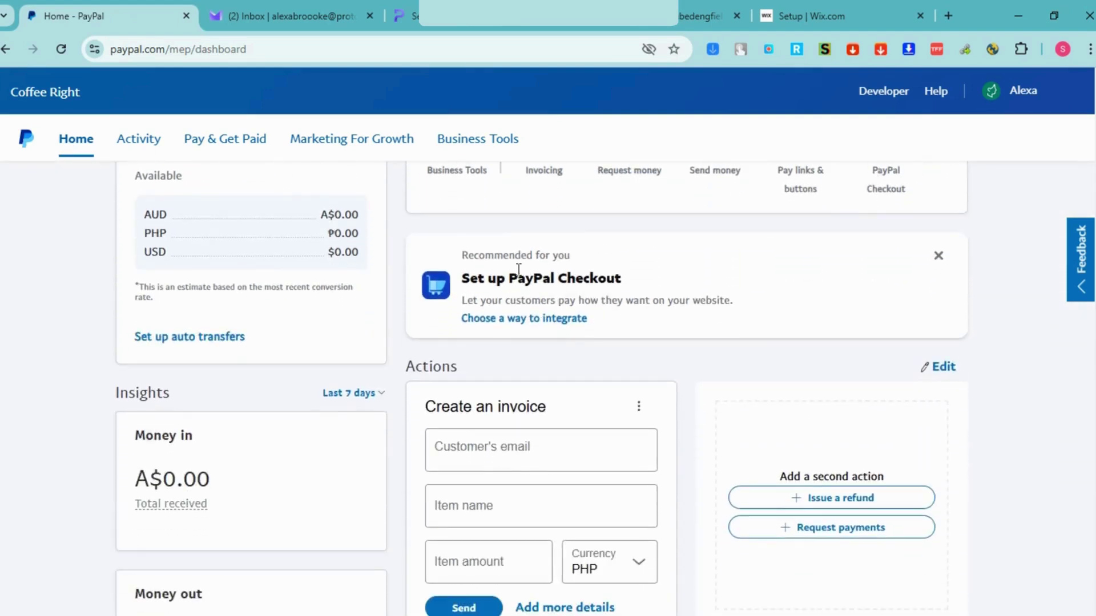
scroll(703, 331, down, 3)
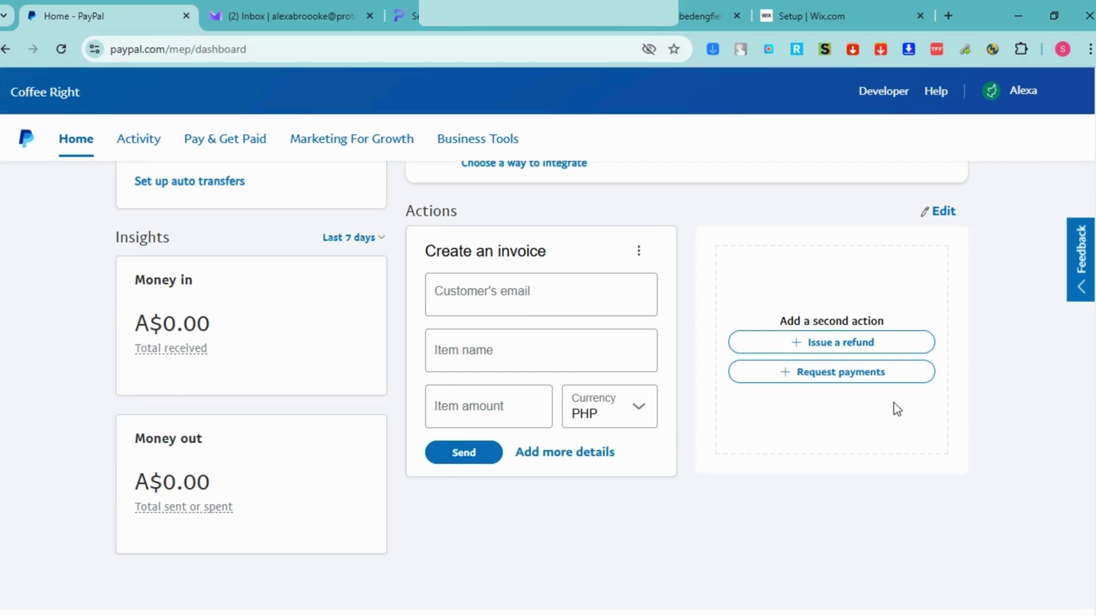
Set the Create an invoice currency to AUD
click(628, 413)
click(568, 455)
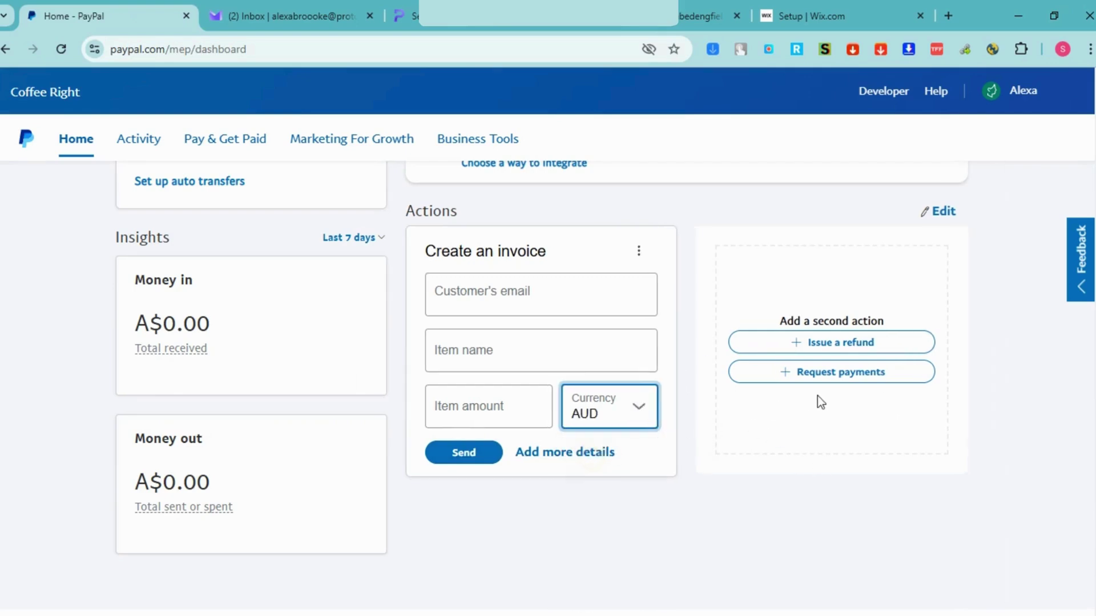
scroll(806, 391, up, 8)
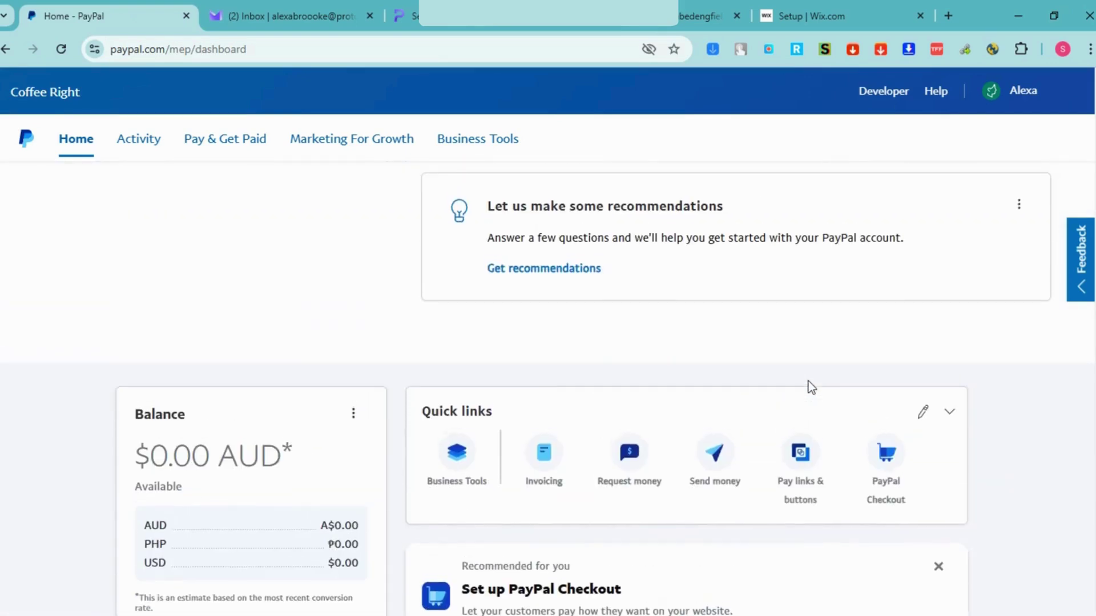
mouse_move(147, 153)
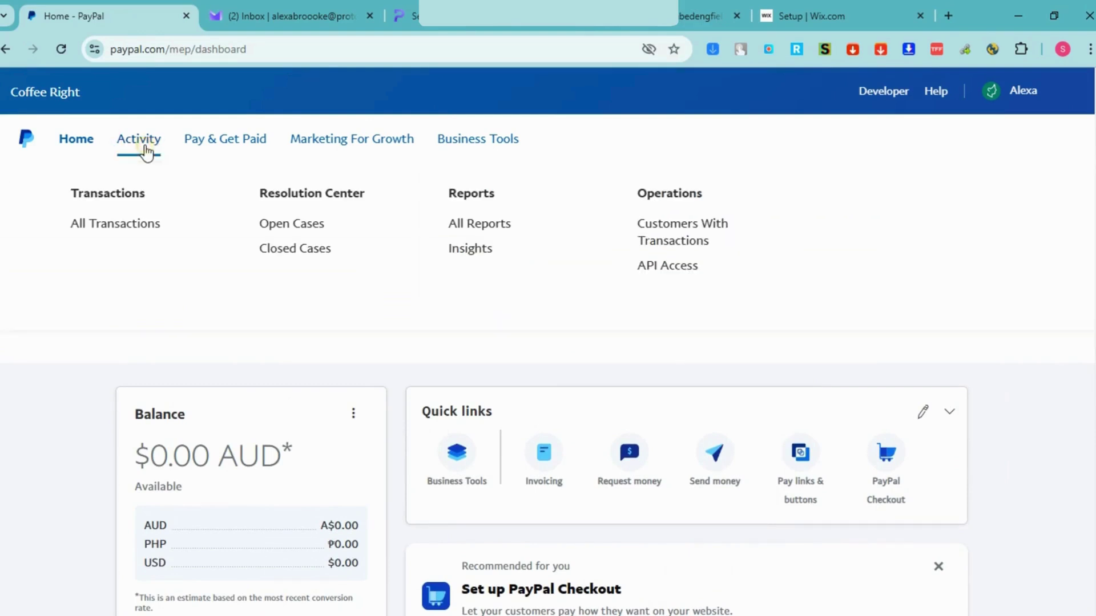
Open the transactions list and open then close its filters panel
click(134, 226)
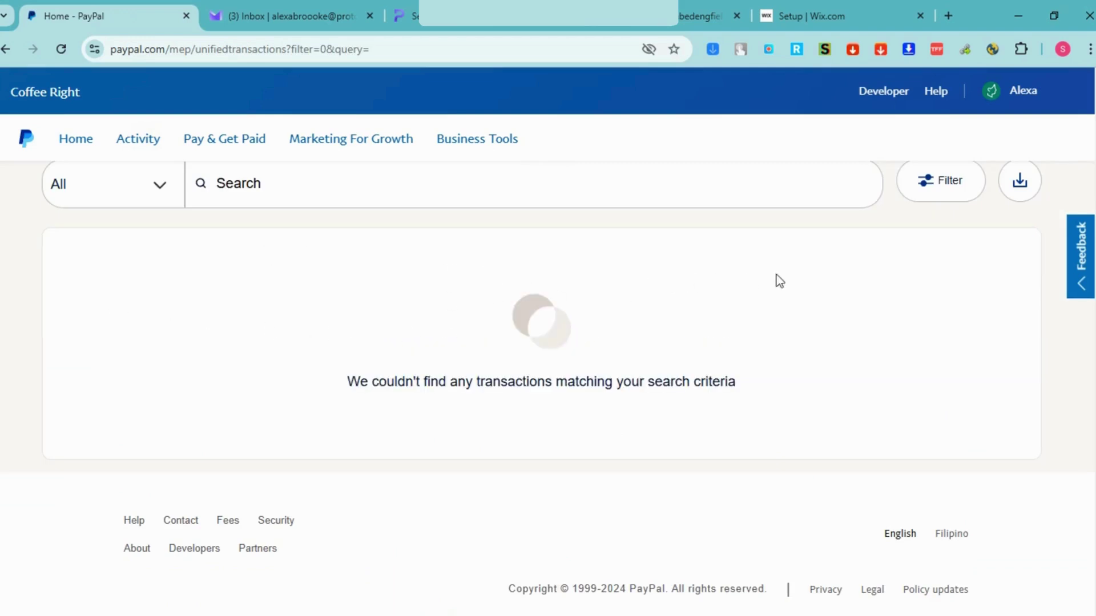
click(941, 188)
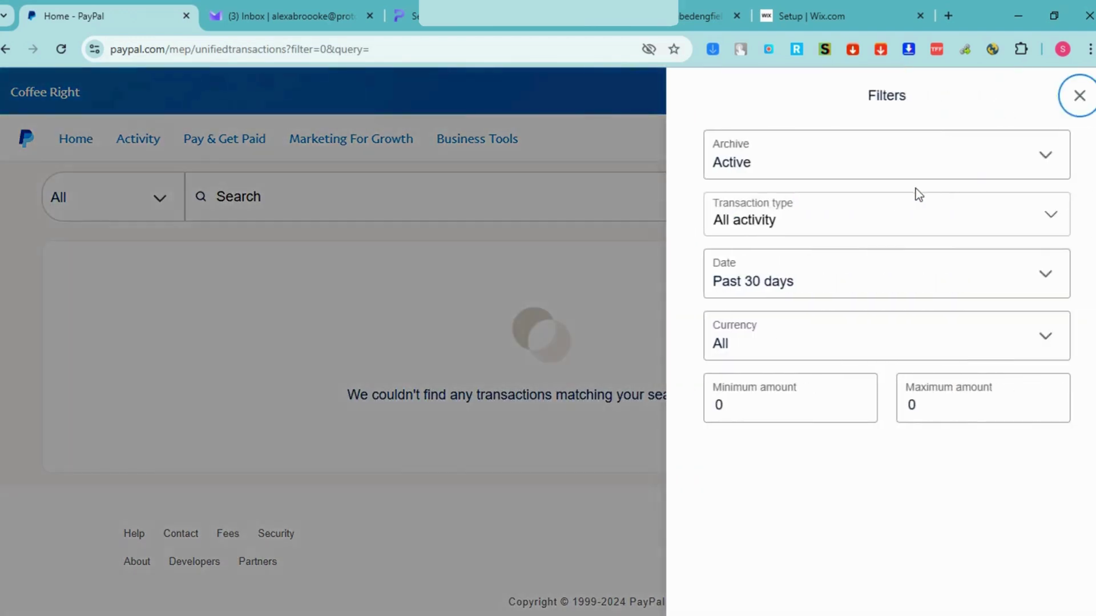
click(173, 346)
View Customers With Transactions for Jan 31, 2023 to Nov 5, 2024
mouse_move(132, 144)
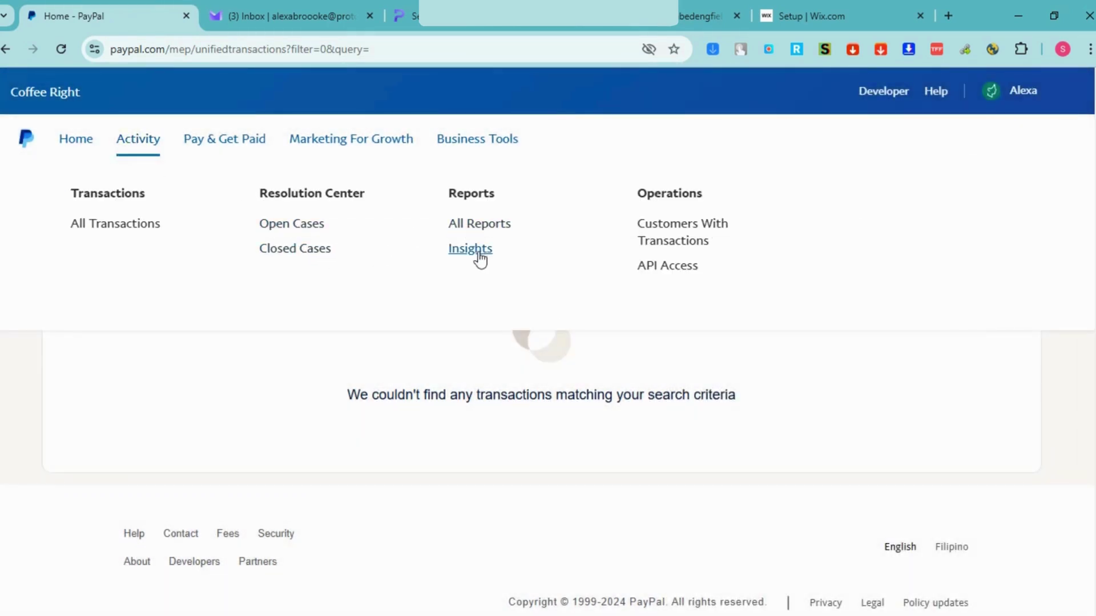
click(704, 240)
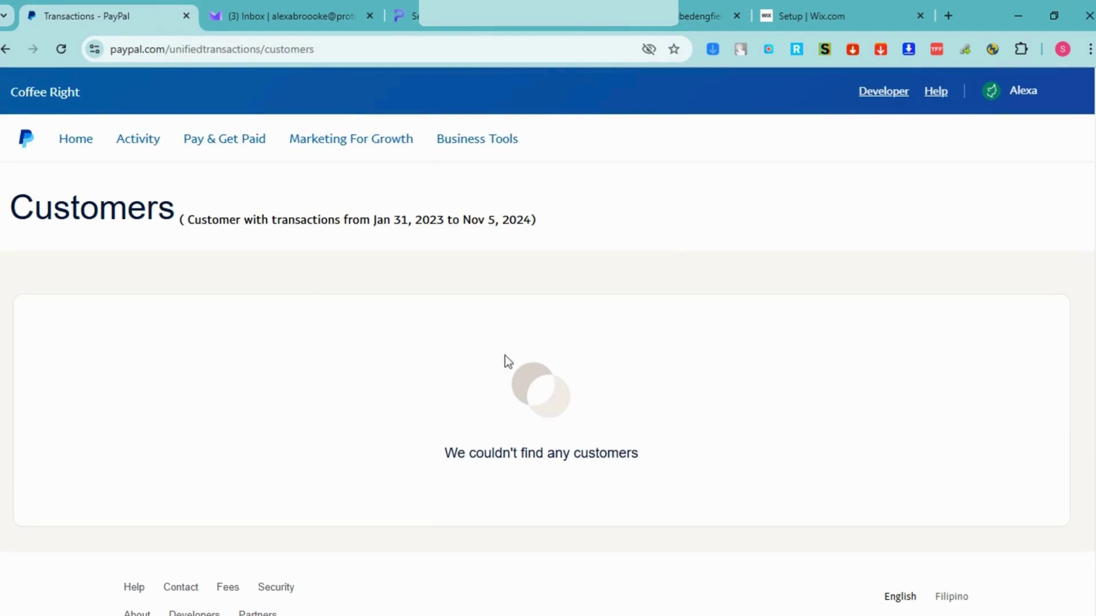
click(210, 139)
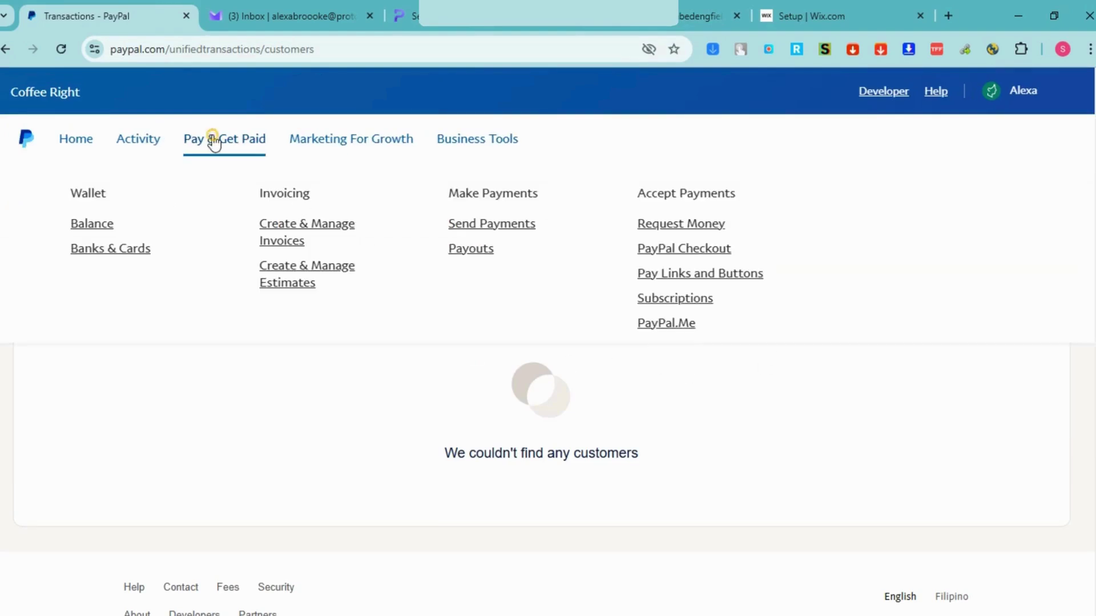
View the Balance and Banks & Cards pages, checking the AUD, PHP and USD currencies
click(105, 224)
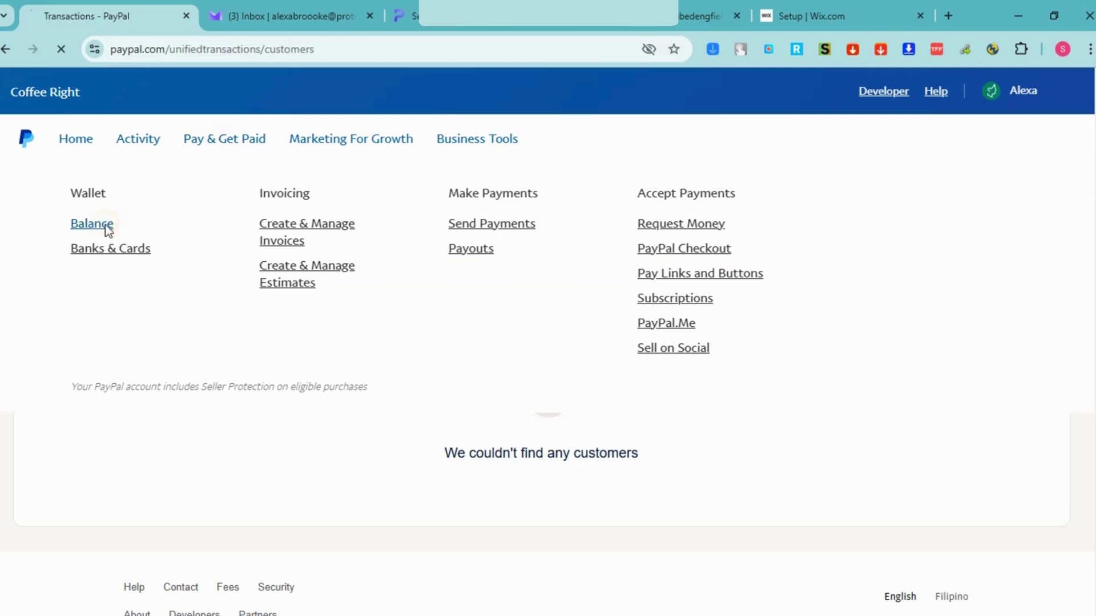
click(205, 142)
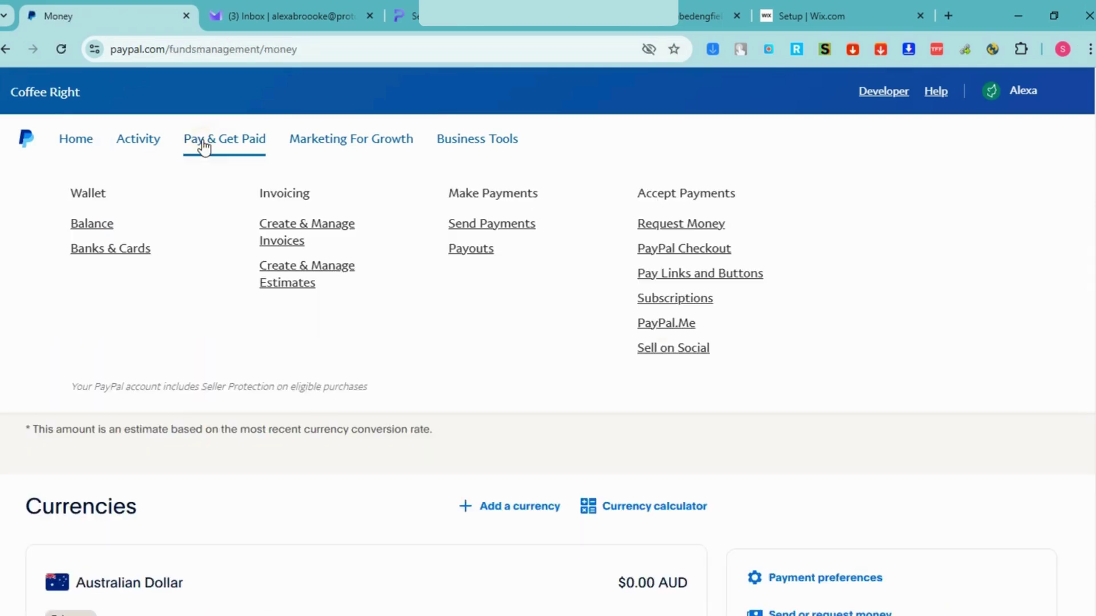
click(98, 251)
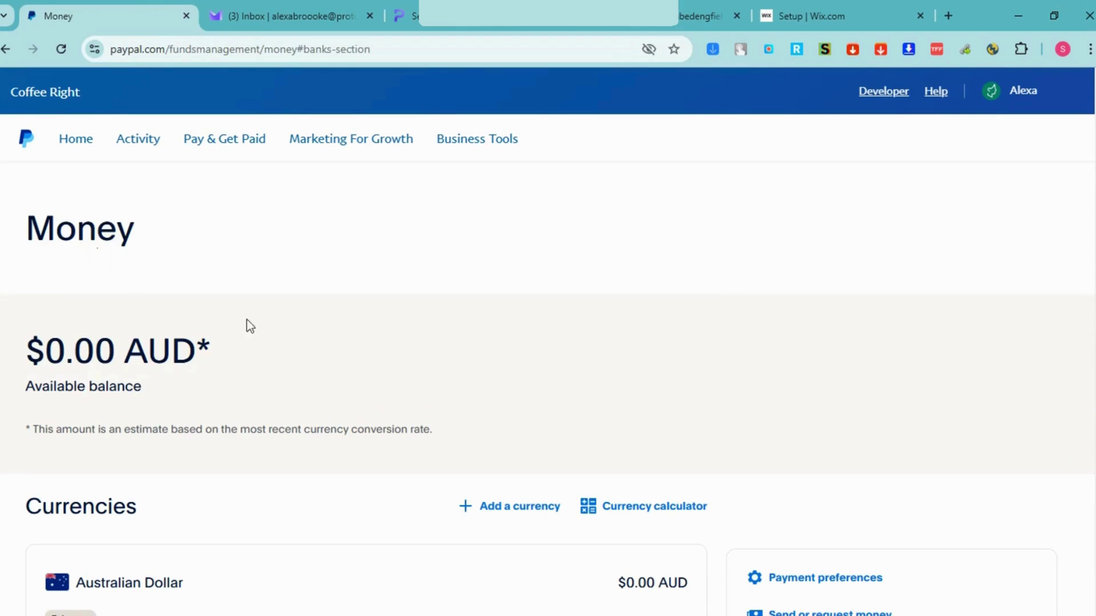
scroll(505, 415, down, 7)
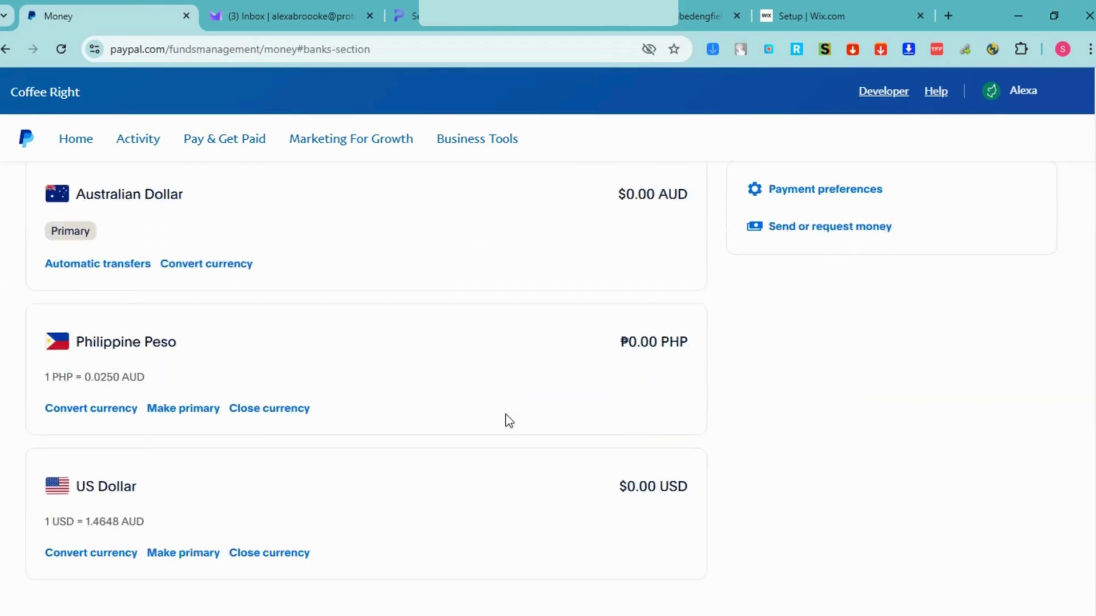
scroll(506, 414, down, 1)
scroll(194, 275, up, 7)
mouse_move(244, 147)
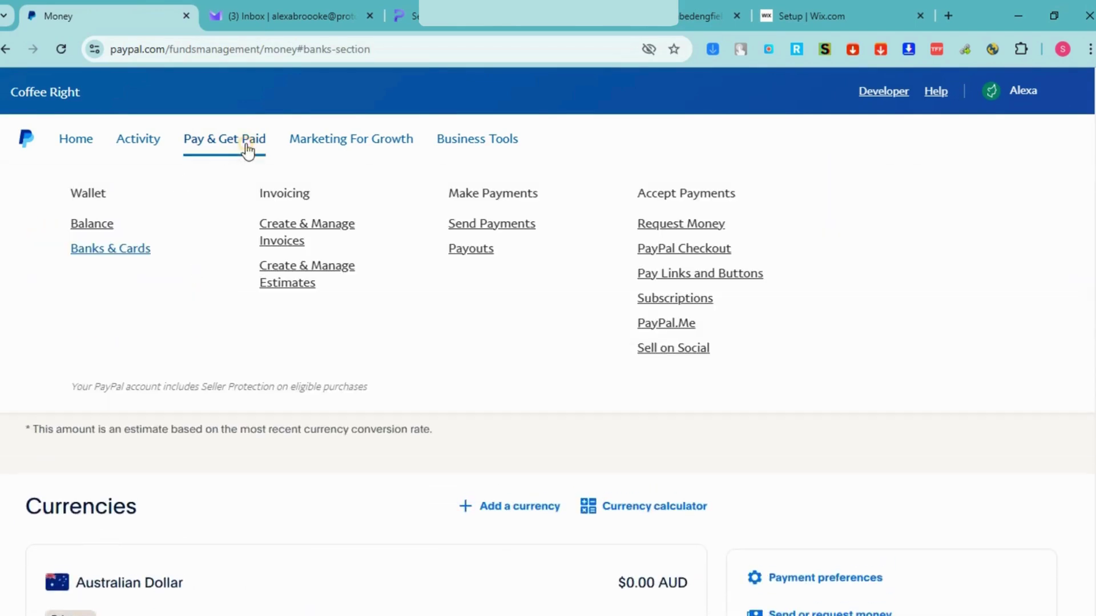
click(128, 247)
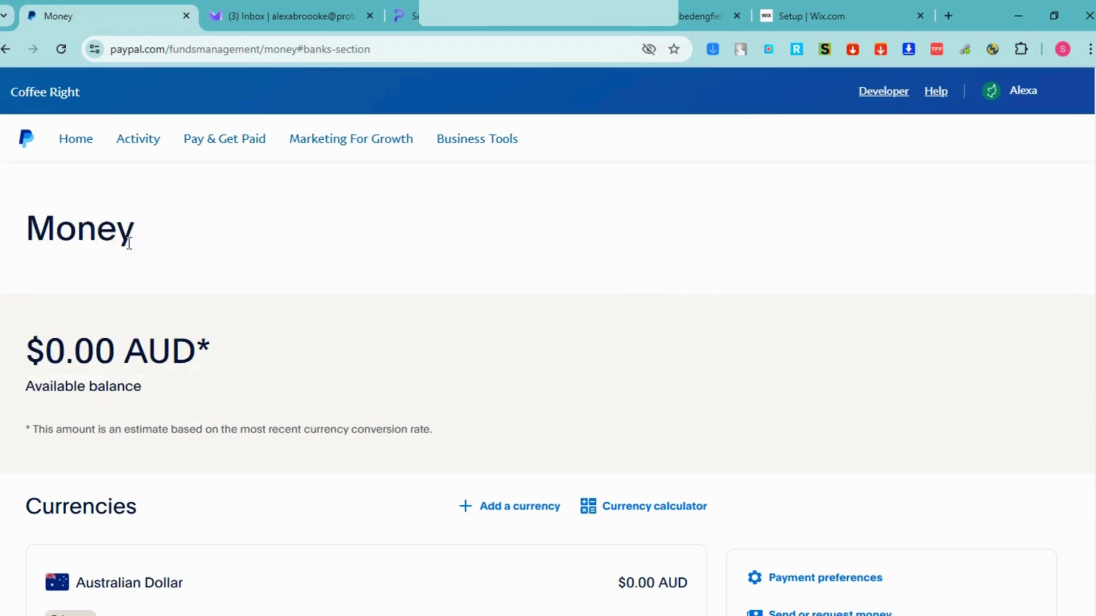
mouse_move(237, 151)
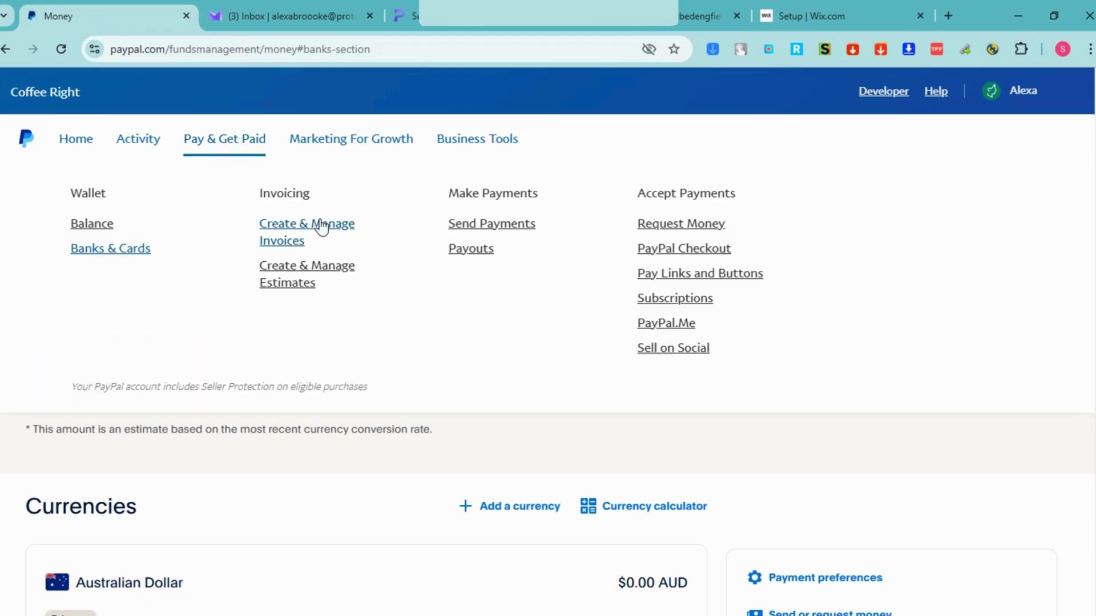
Go to Create & Manage Invoices to see the empty Invoicing page
click(293, 237)
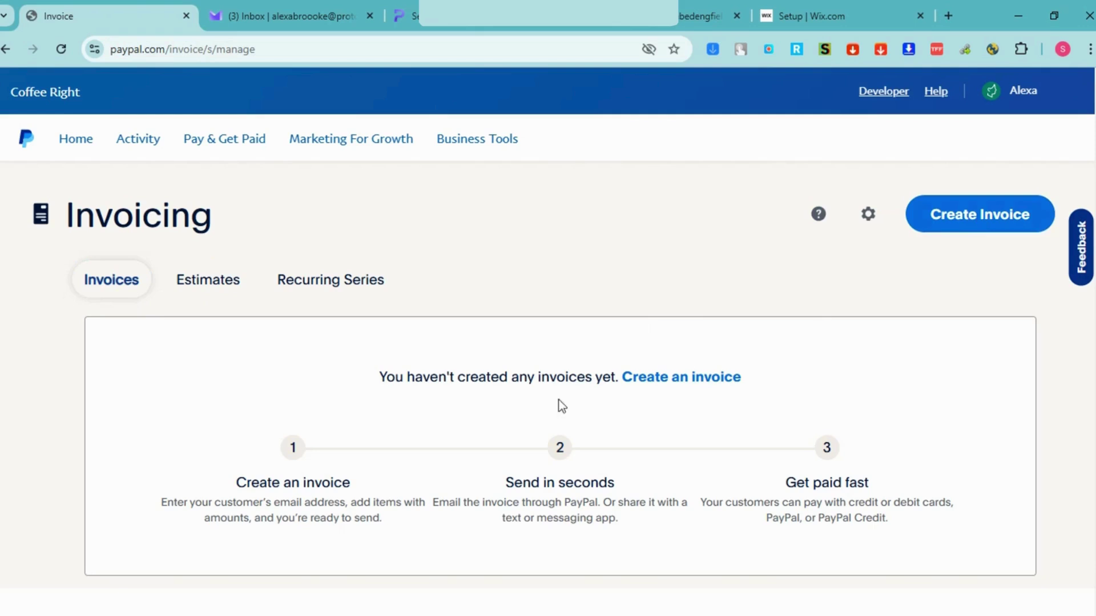
Start a new invoice billed to the customer's e-mail address
click(977, 226)
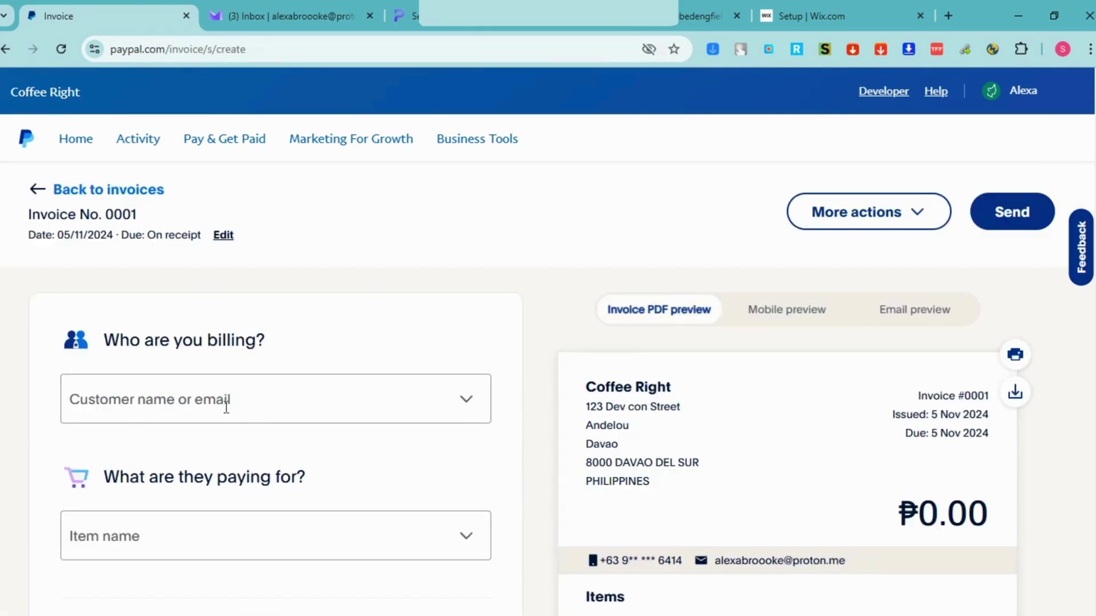
scroll(251, 399, down, 1)
click(469, 333)
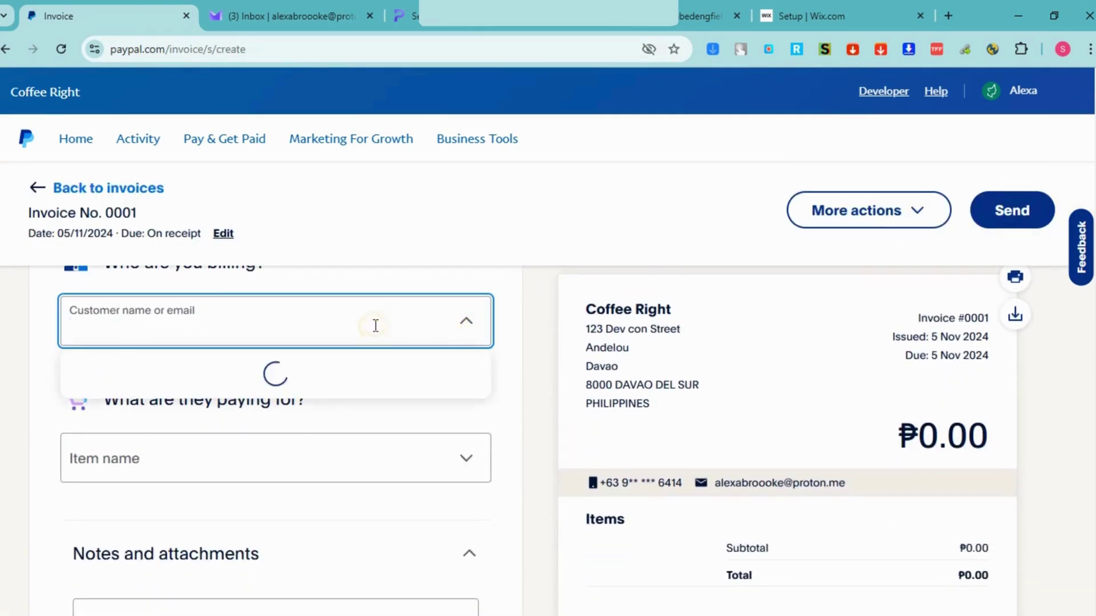
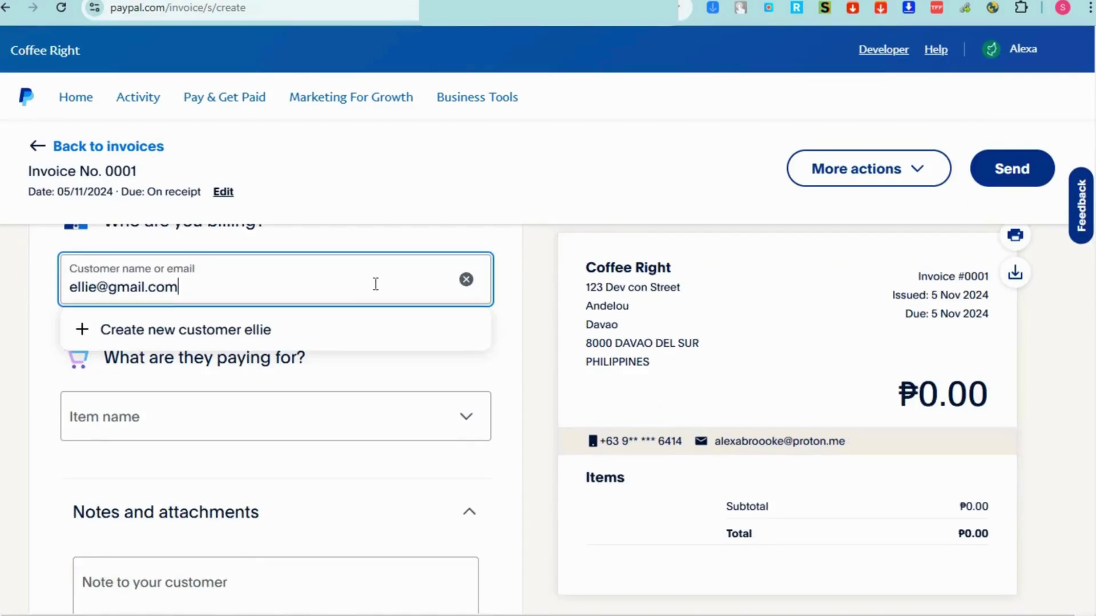
click(465, 420)
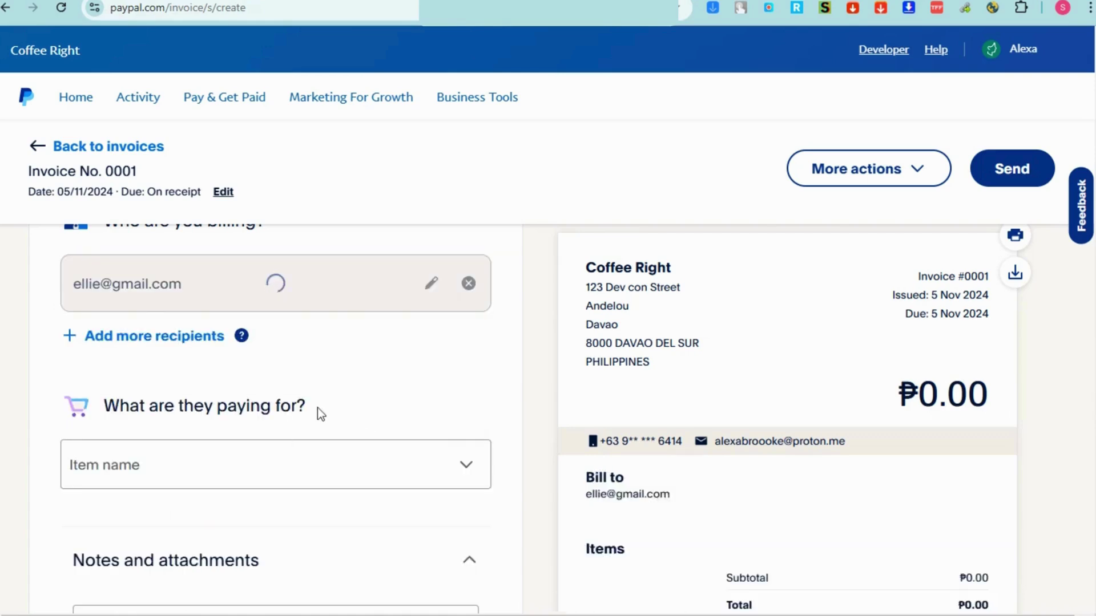
Add a new invoice item named 'coffee'
click(230, 471)
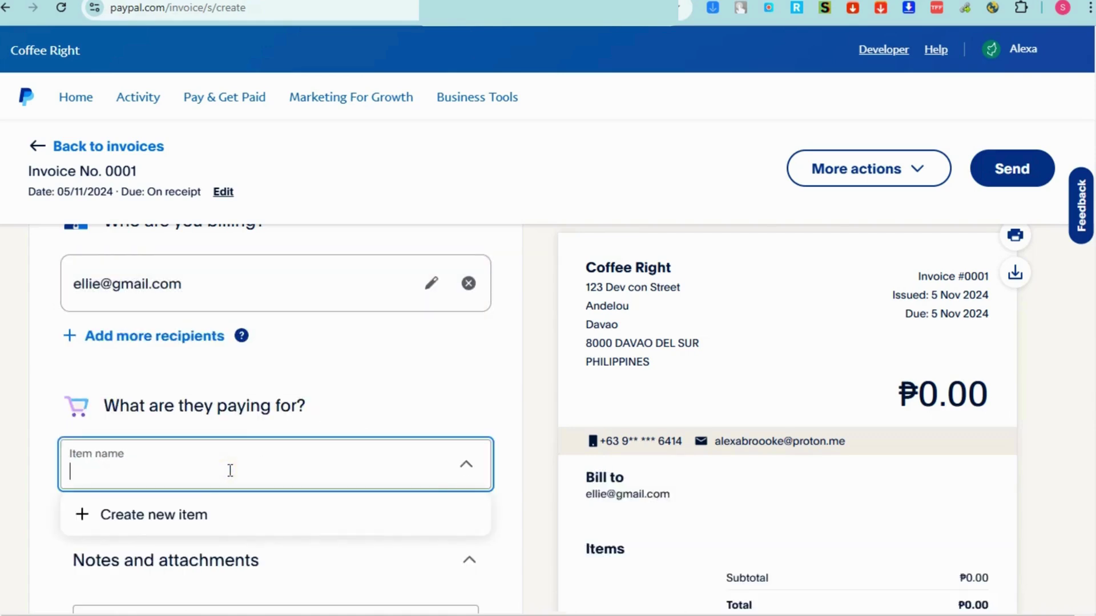
text(coffee)
click(16, 482)
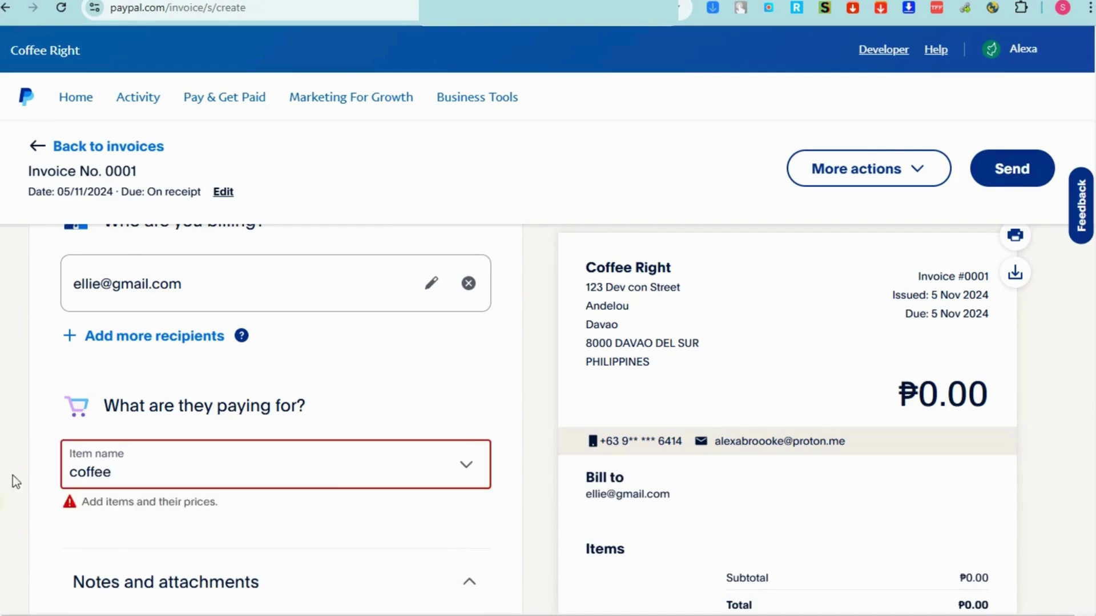
click(409, 463)
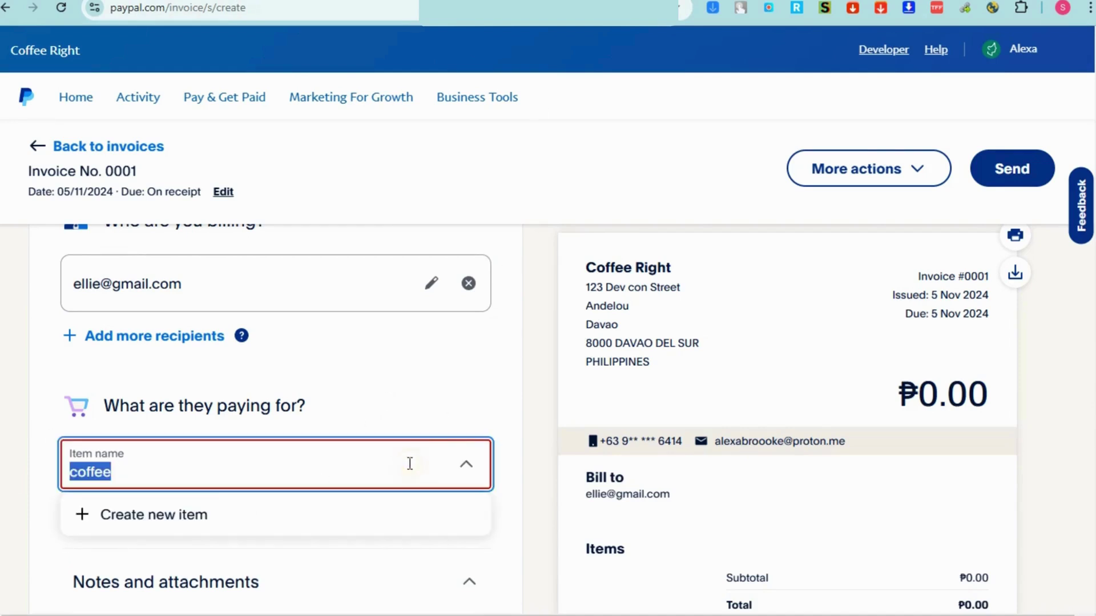
click(318, 517)
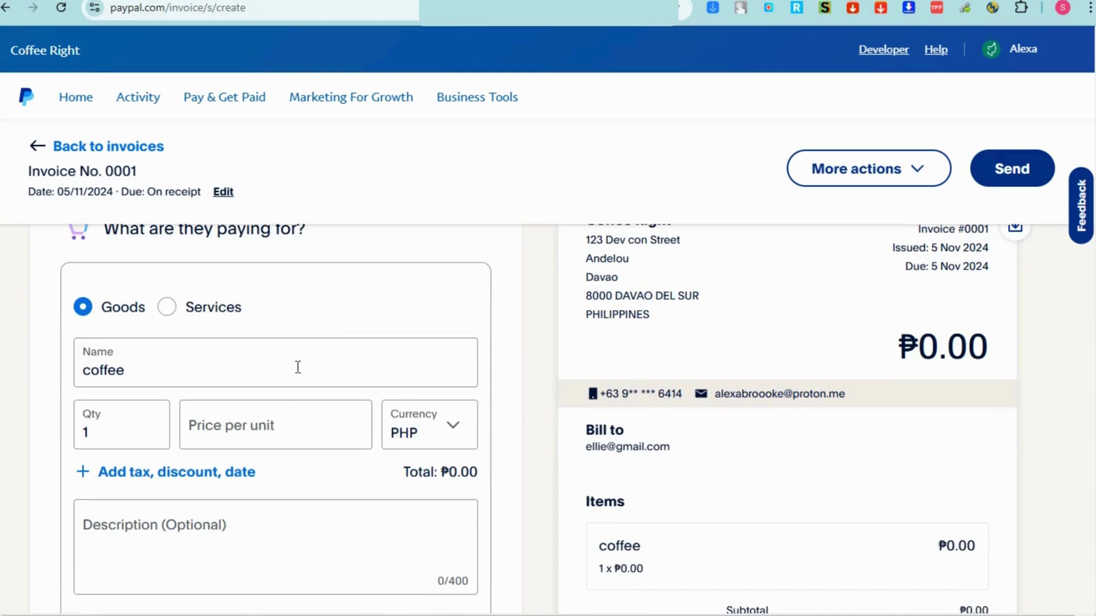
Set the coffee item's currency to AUD and its price per unit to 2
click(462, 433)
click(443, 507)
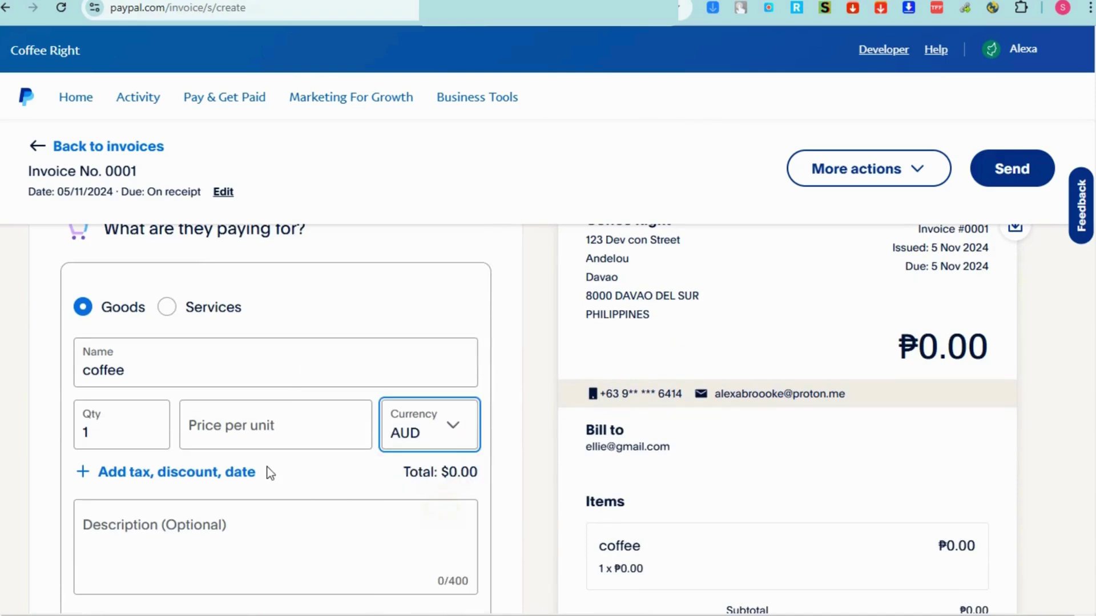
click(292, 435)
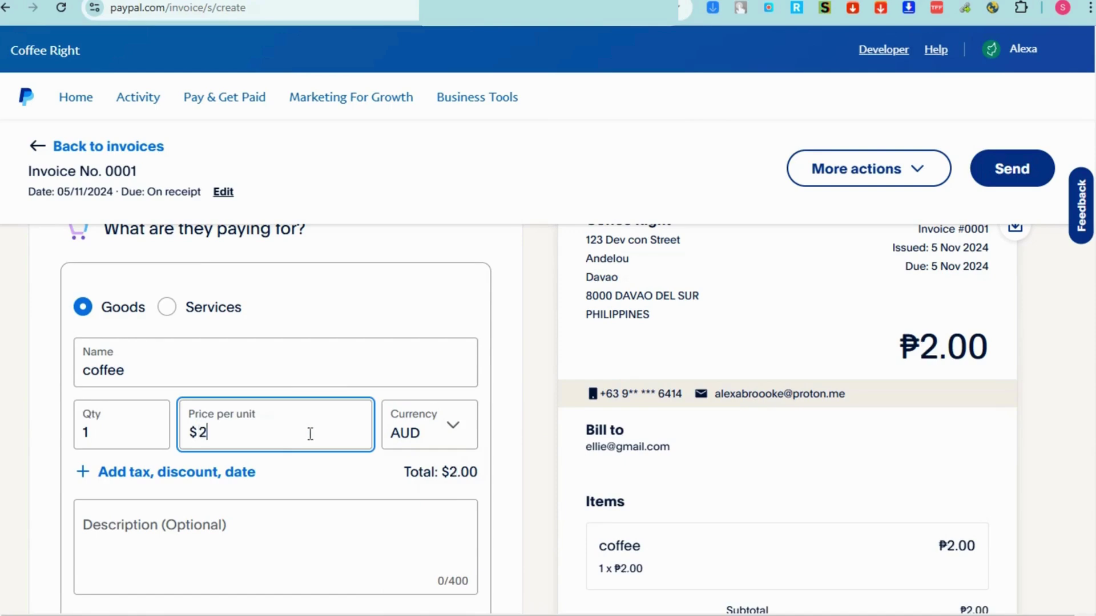
scroll(311, 516, down, 2)
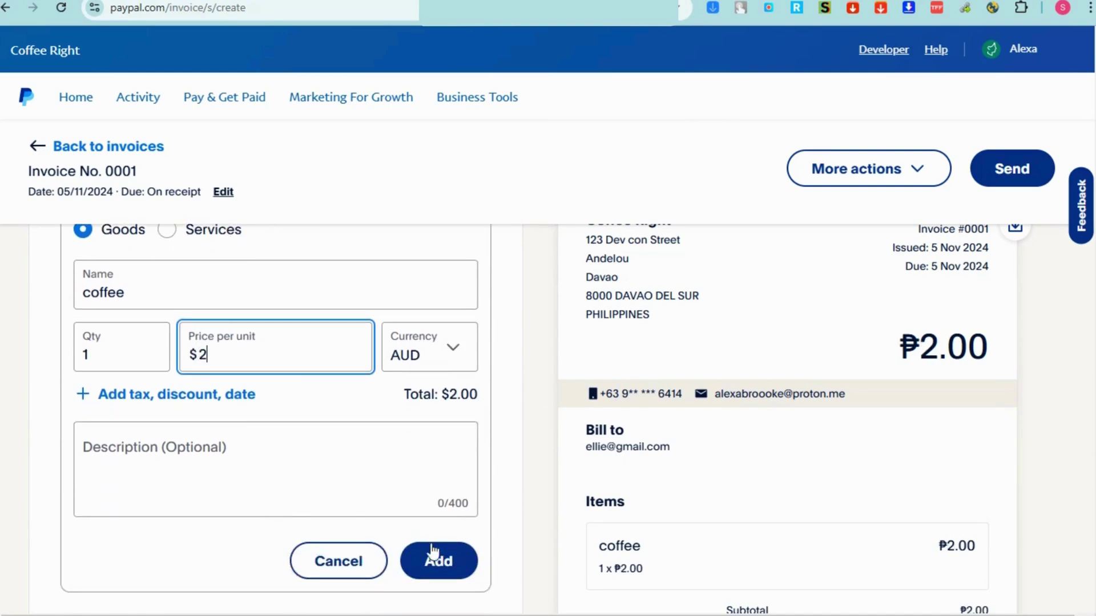
scroll(848, 299, up, 4)
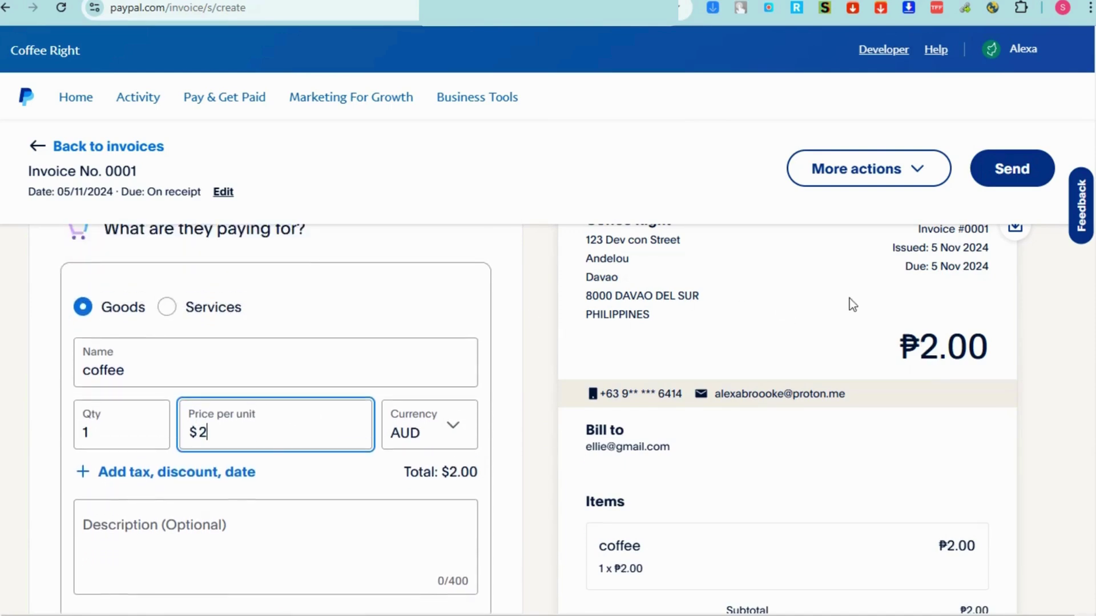
scroll(326, 489, down, 5)
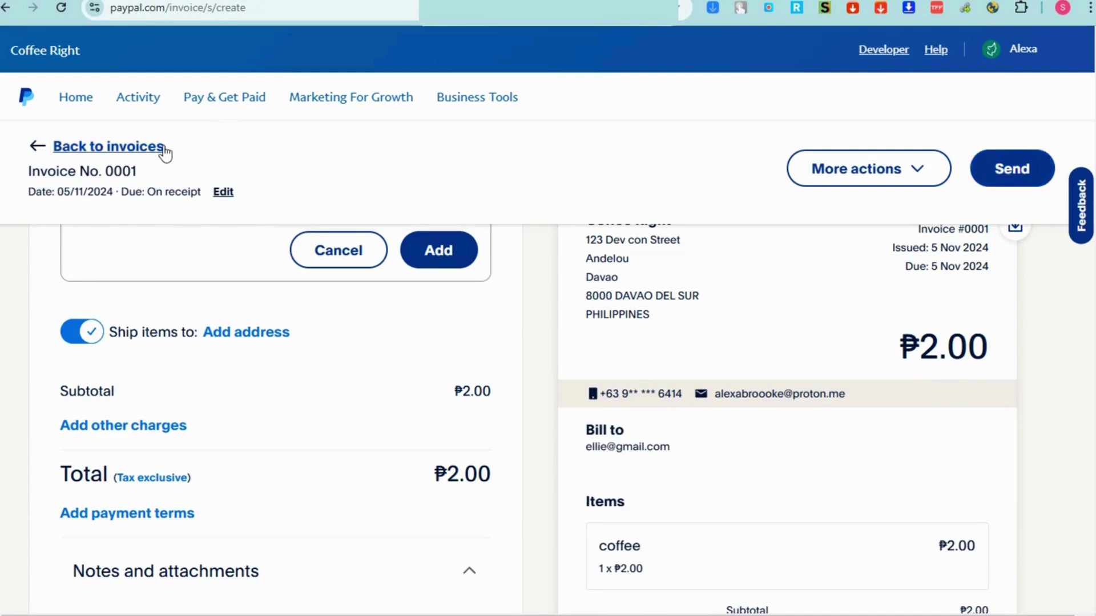
Go to the empty Estimates page, then bring the Pay & Get Paid menu back up
click(230, 109)
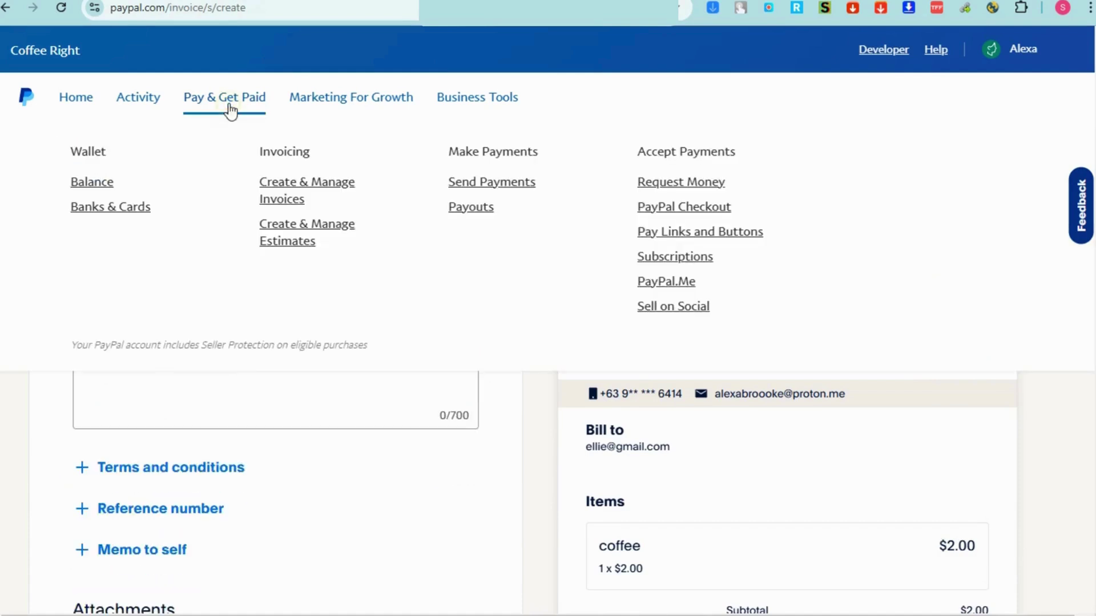
click(311, 237)
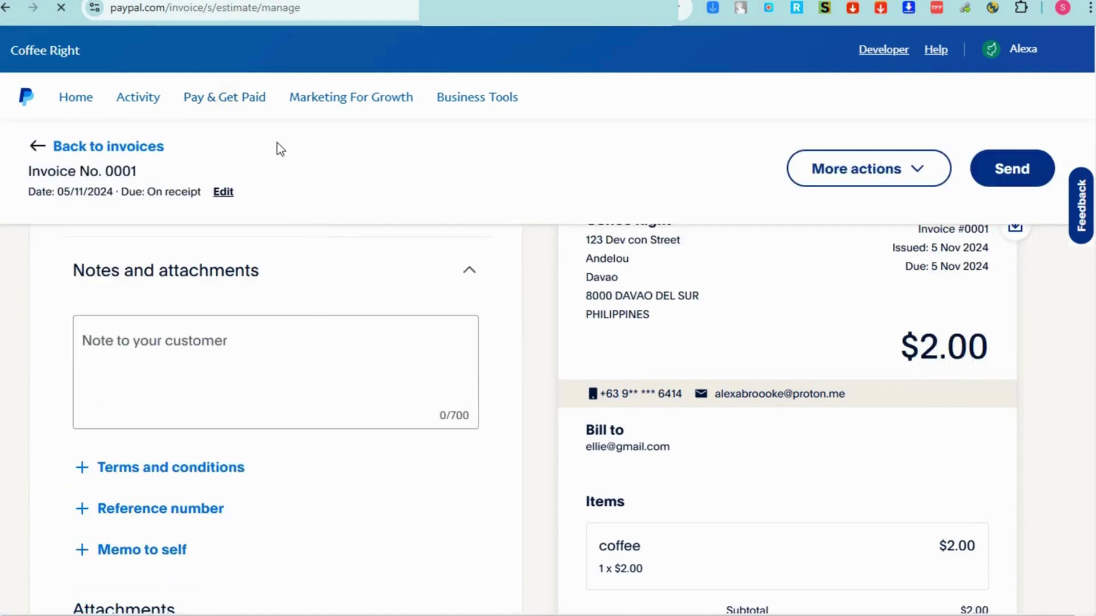
mouse_move(351, 98)
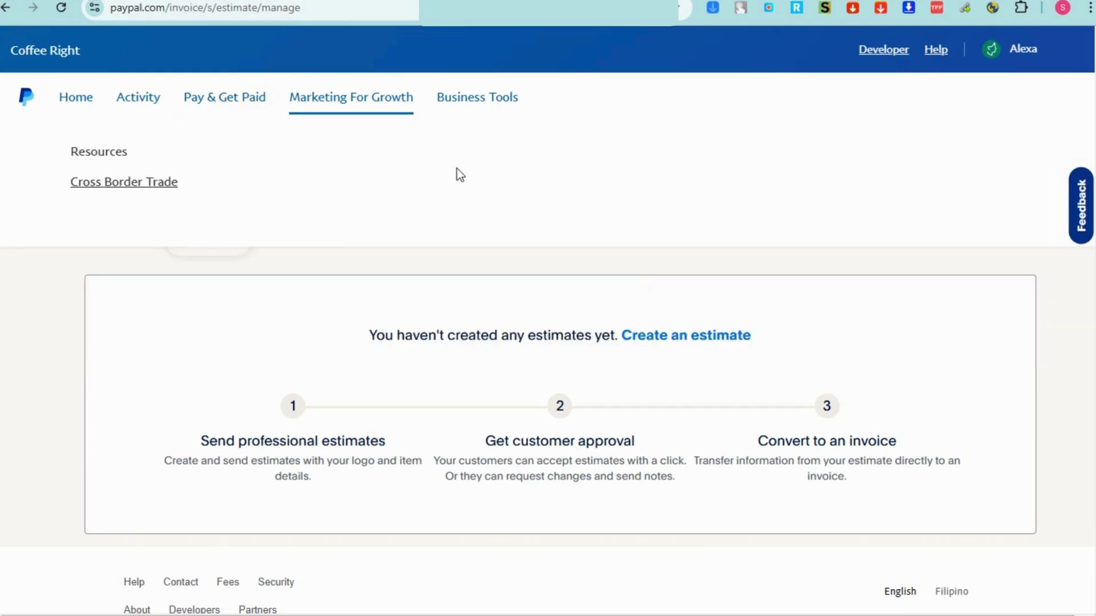
mouse_move(244, 105)
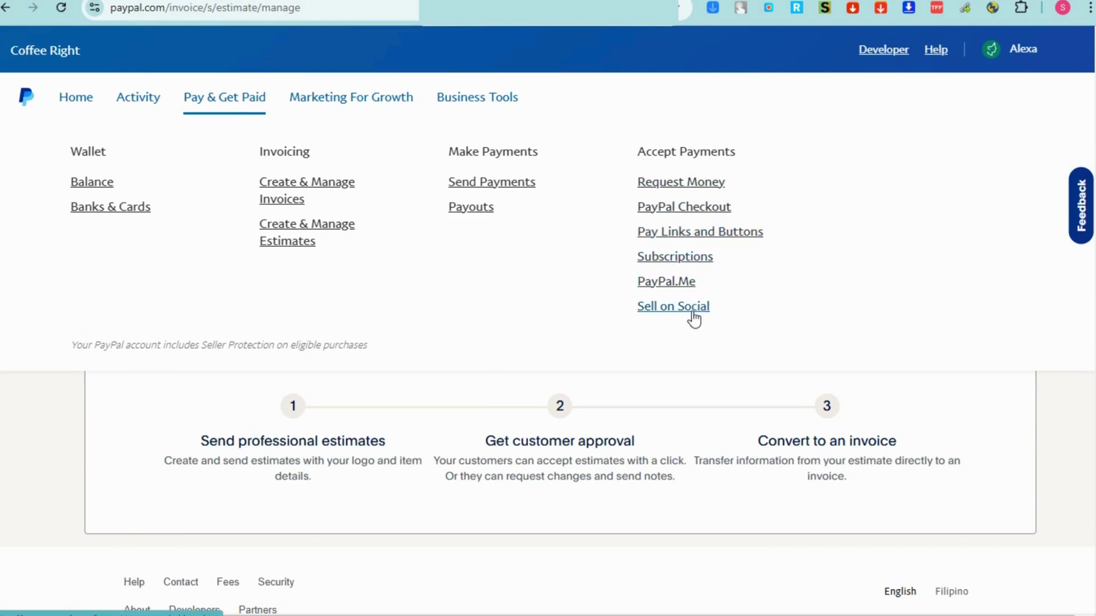
Create a PayPal.Me profile without a photo, claiming the link paypal.me/coffee123627 and agreeing to terms
click(687, 283)
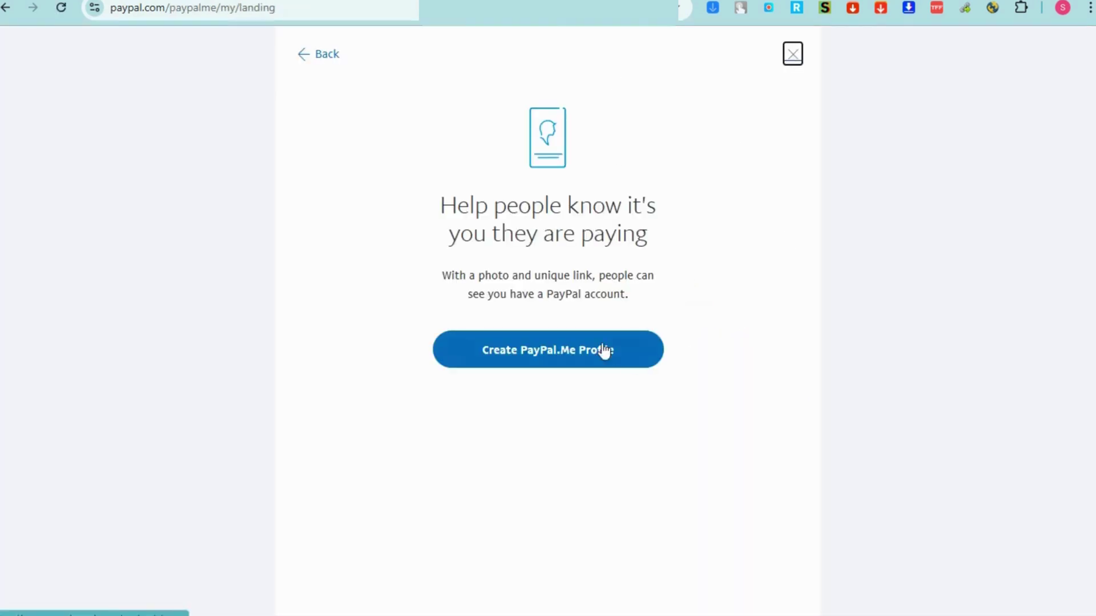
click(545, 354)
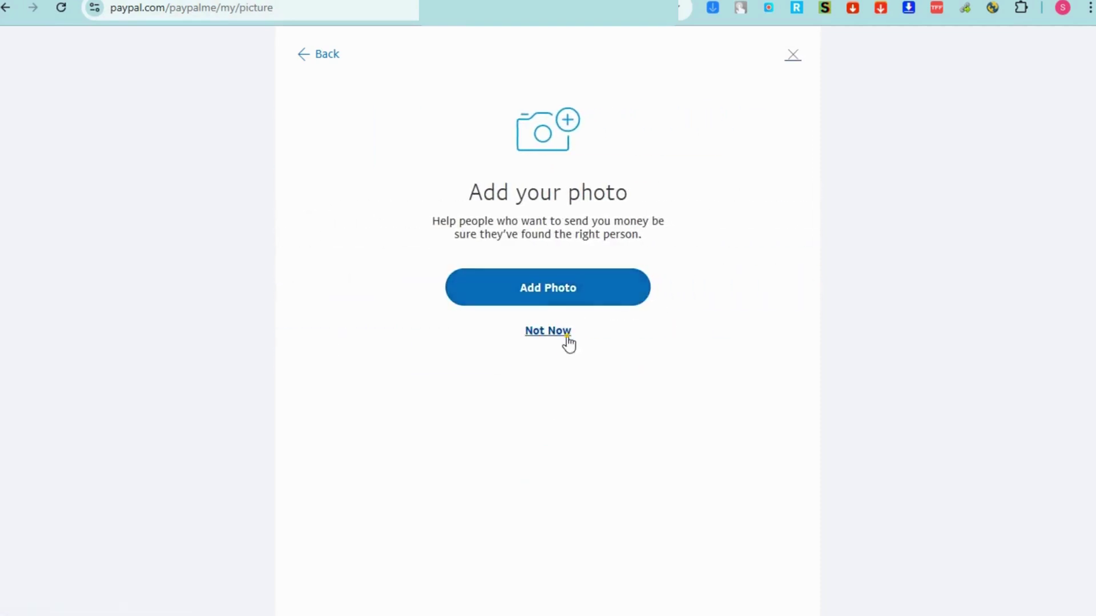
click(557, 332)
click(513, 282)
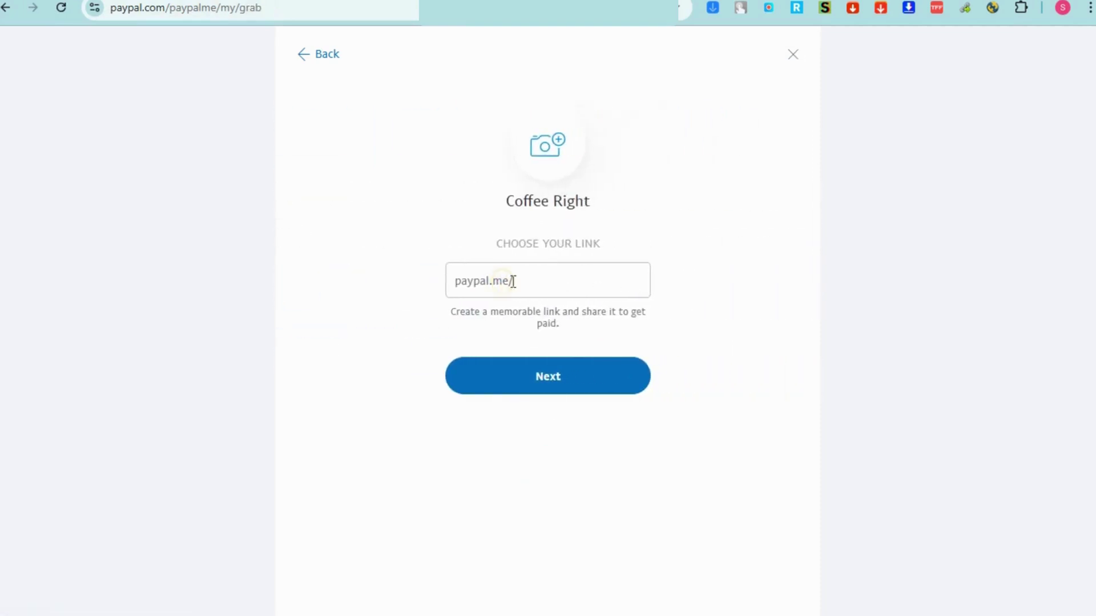
click(582, 282)
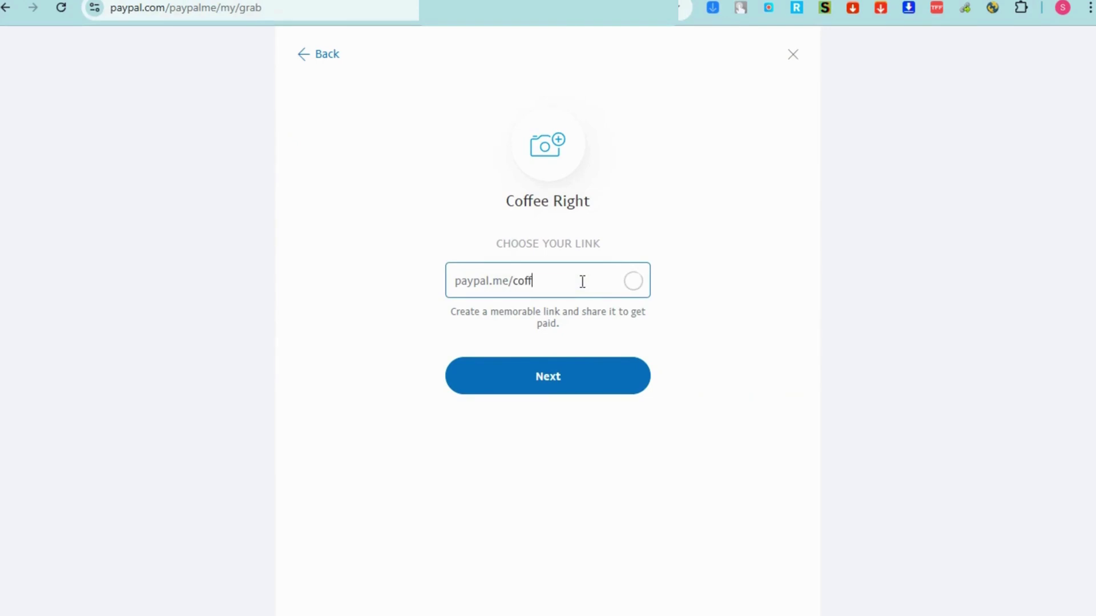
text(coffee)
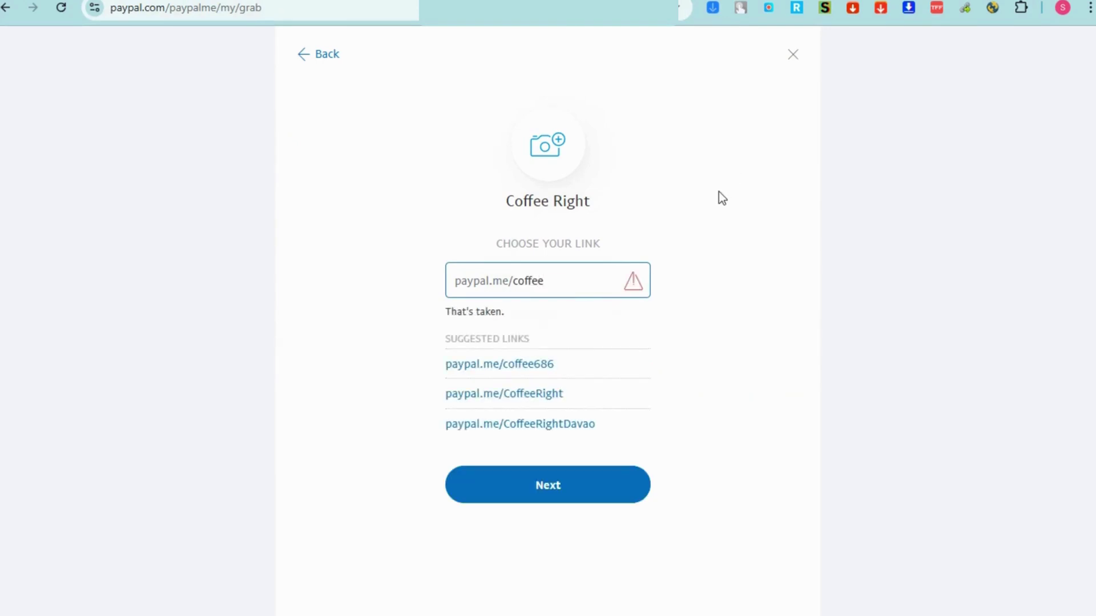
text(123)
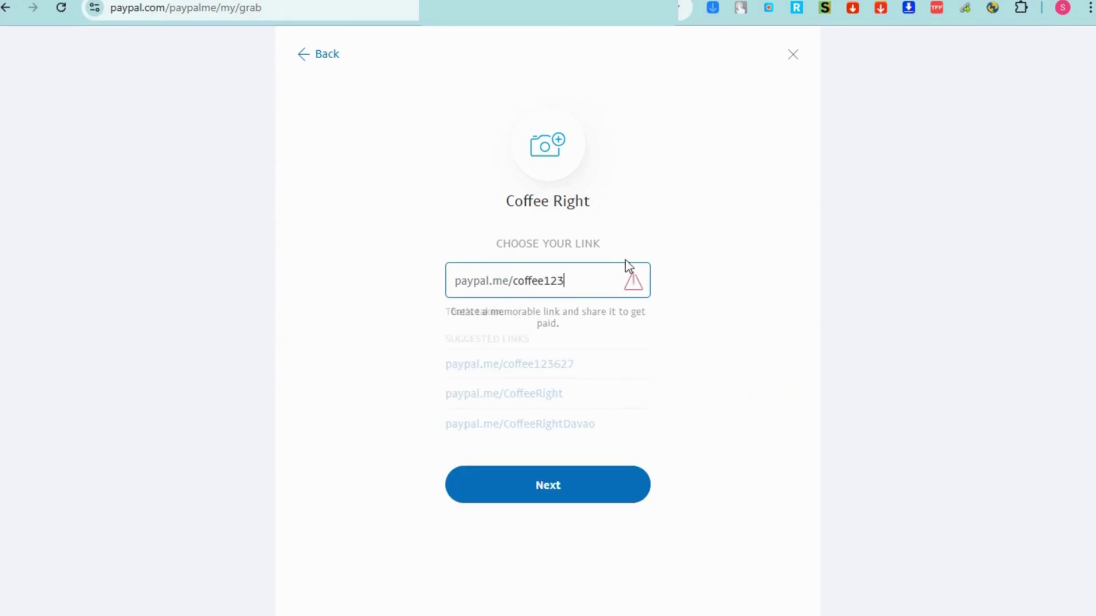
click(573, 365)
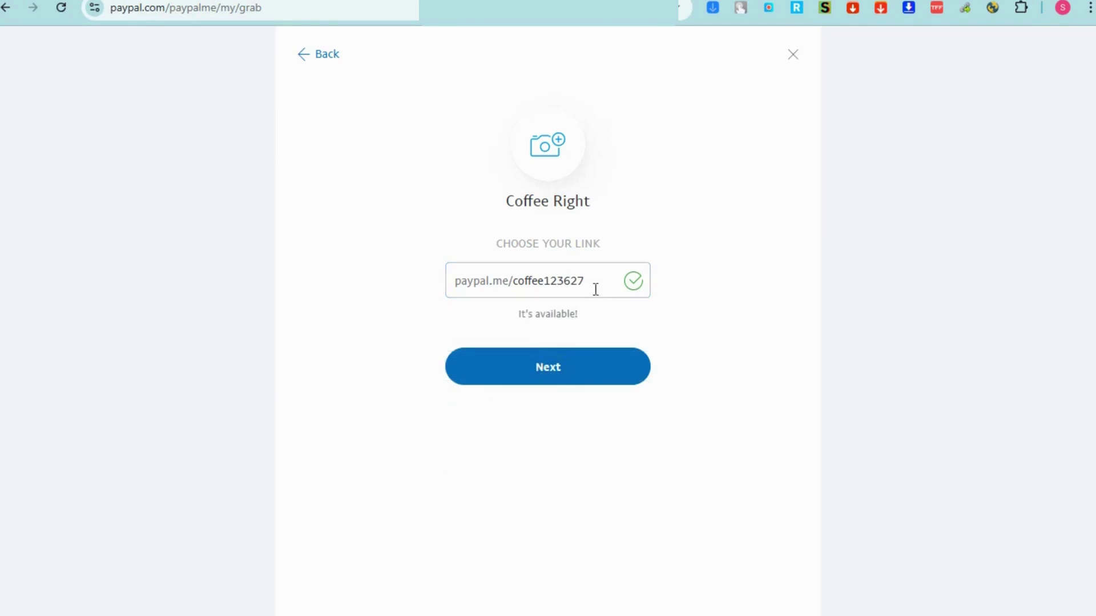
click(587, 376)
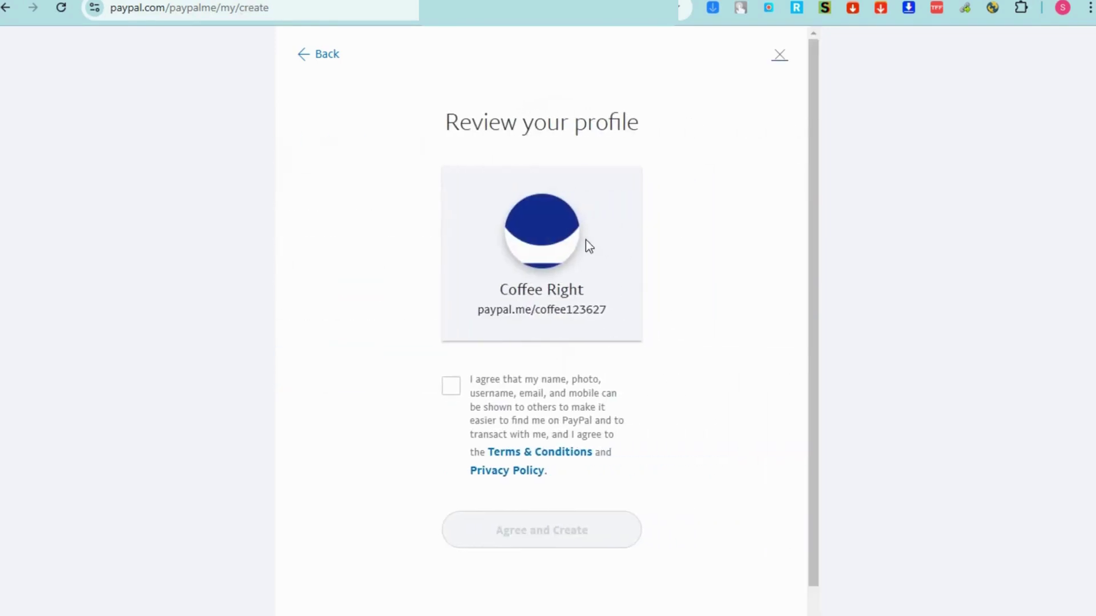
click(483, 419)
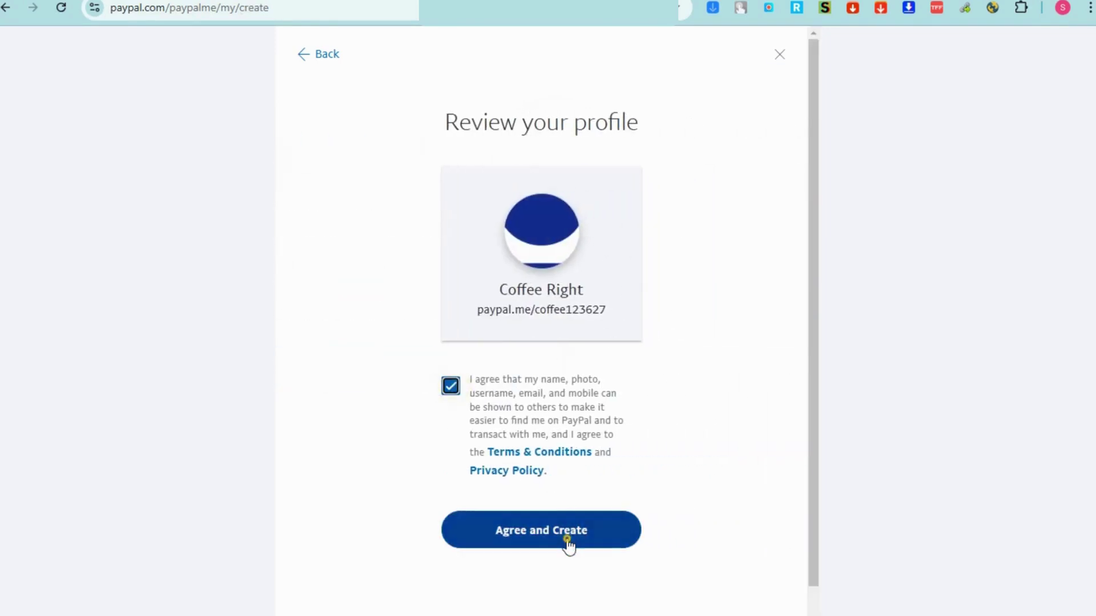
click(568, 542)
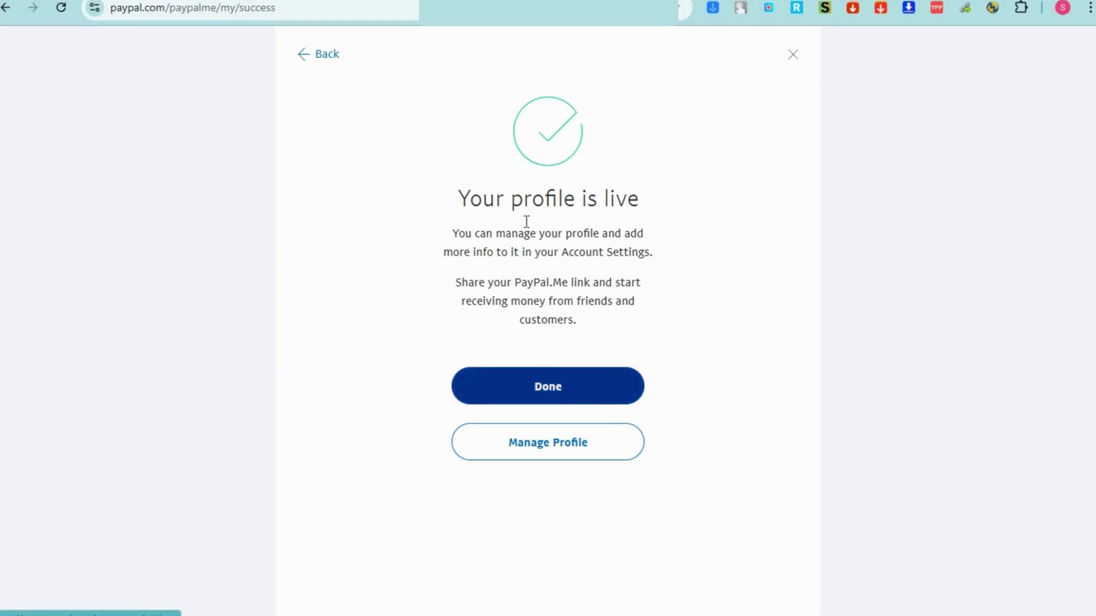
Close the PayPal.Me confirmation and browse the Account access options, including API access and Limits
click(593, 383)
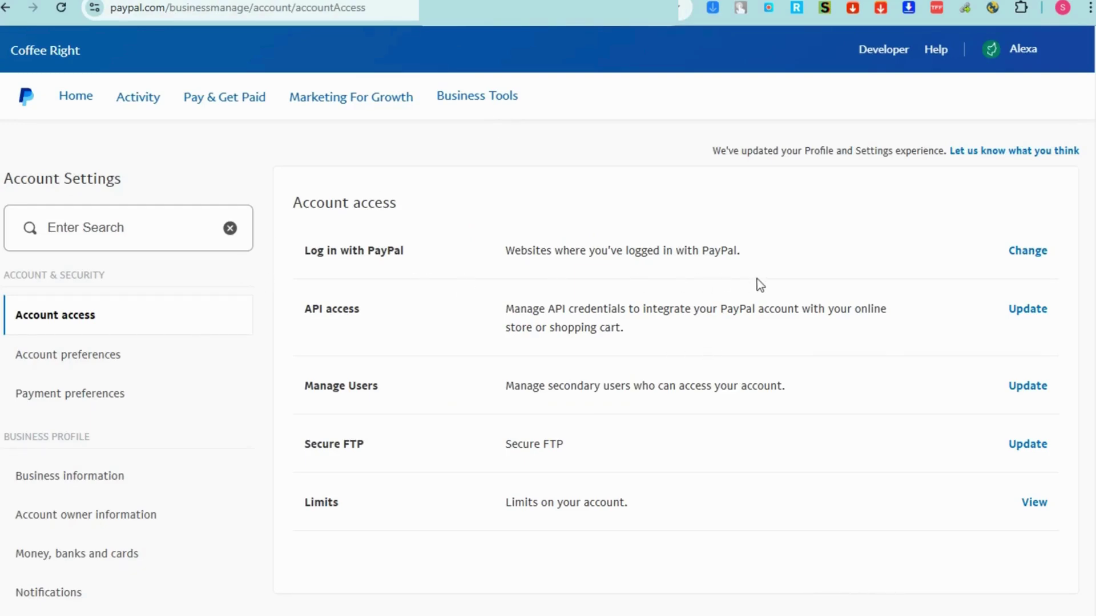
scroll(759, 282, down, 3)
scroll(760, 286, up, 3)
scroll(759, 287, down, 6)
scroll(760, 288, up, 3)
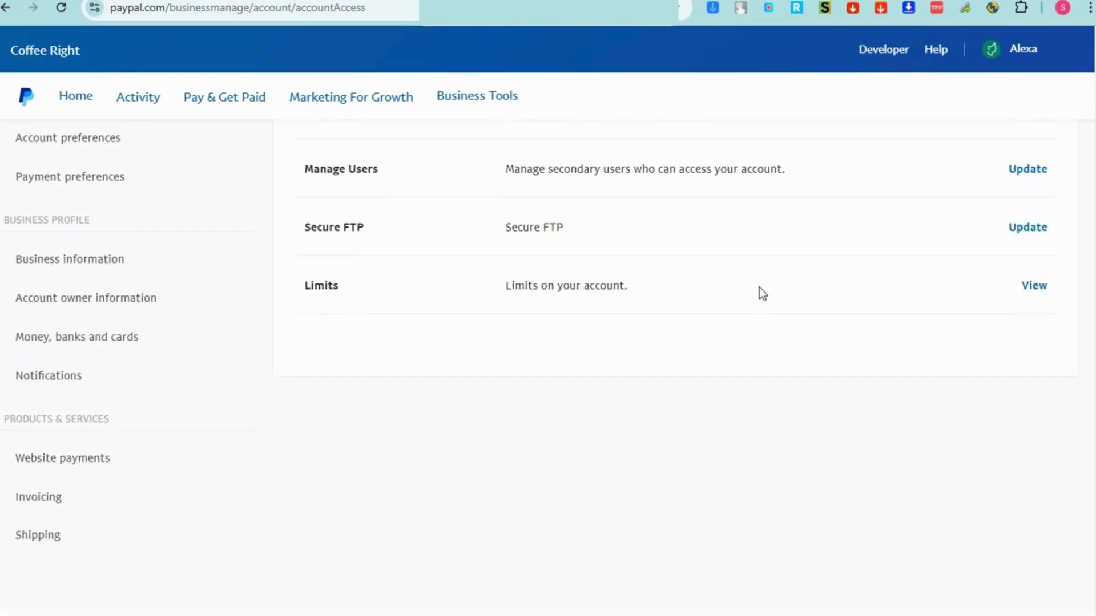
scroll(761, 292, up, 4)
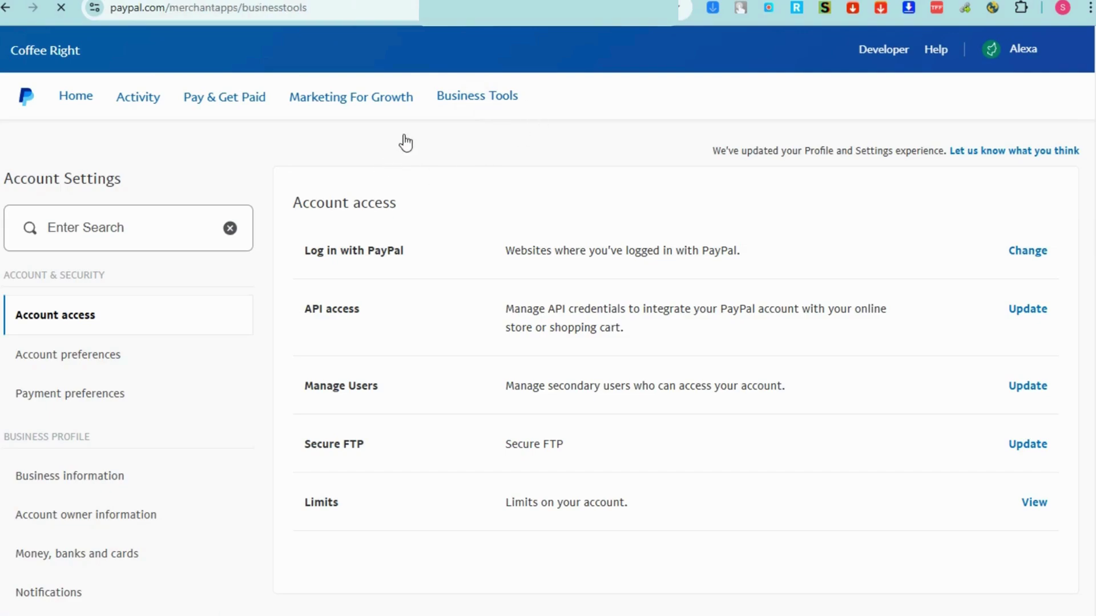
Scroll through the Business Tools page's payment and operations tools, then back up
scroll(335, 247, down, 3)
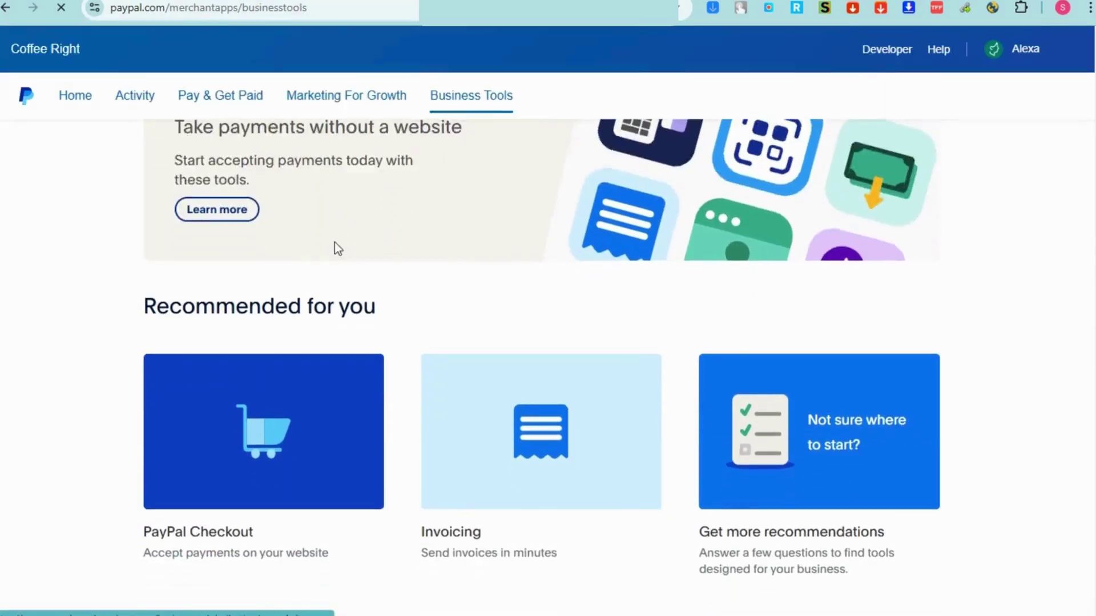
scroll(337, 241, down, 4)
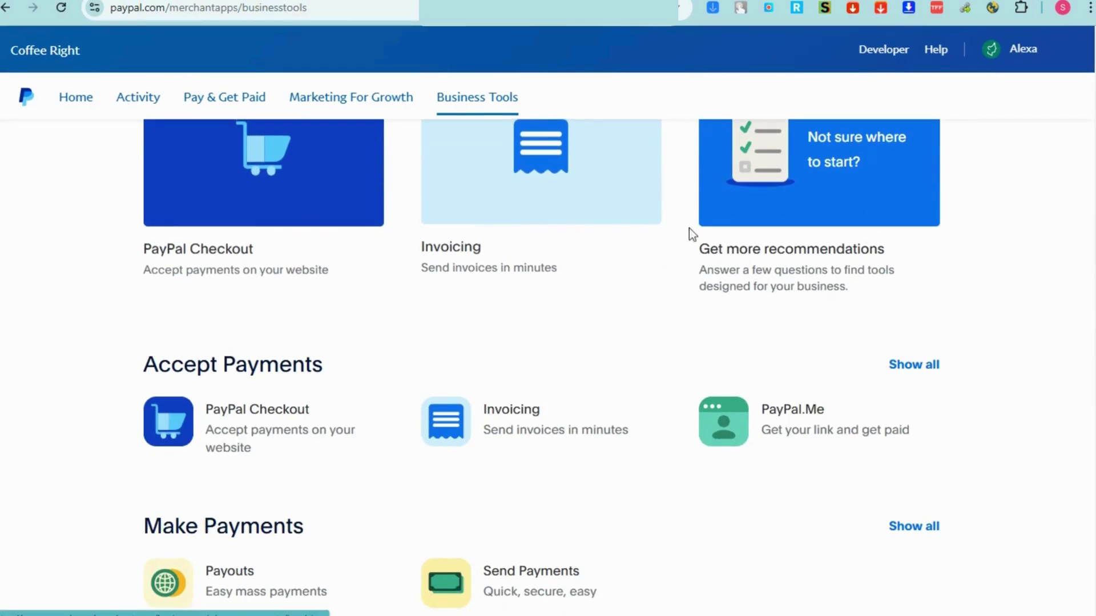
scroll(342, 393, down, 1)
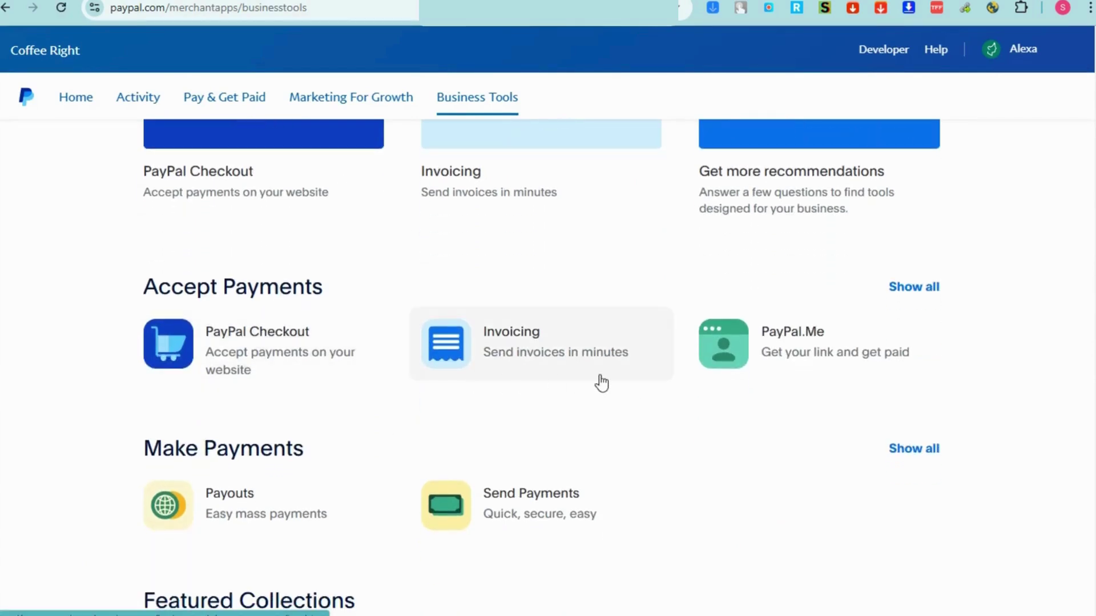
scroll(685, 389, down, 1)
scroll(764, 394, down, 8)
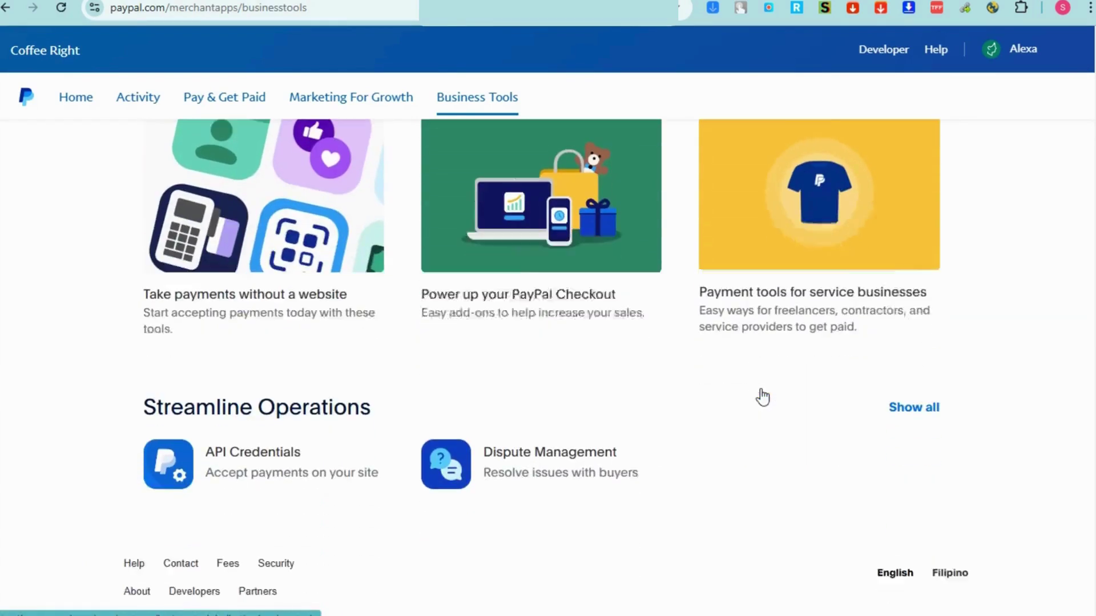
scroll(762, 389, up, 10)
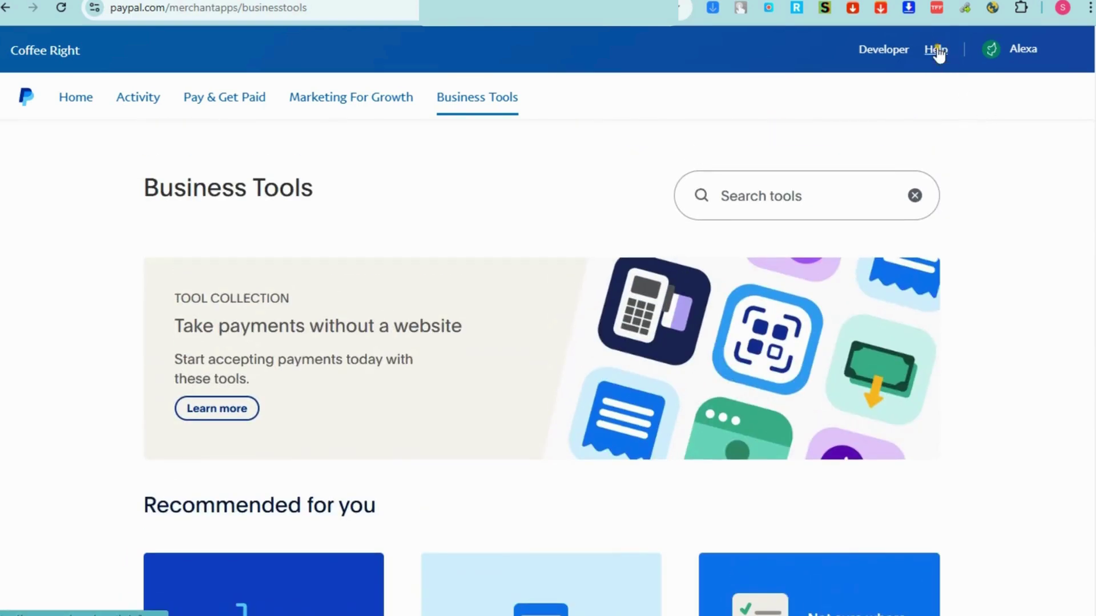
Browse the business Help Center's common questions and support options, then open the account menu
click(936, 51)
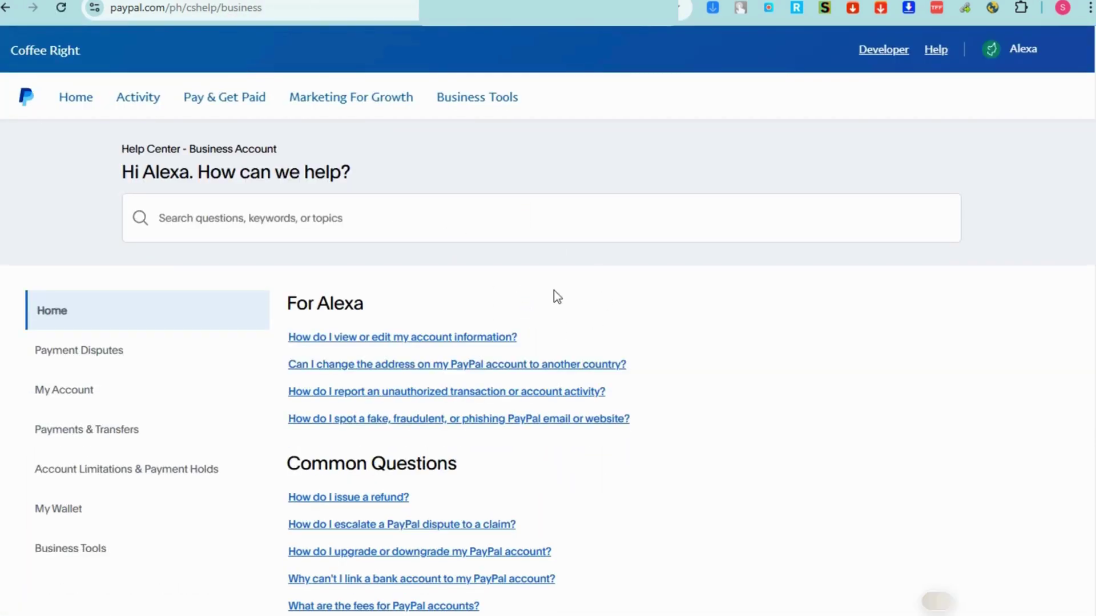
scroll(571, 313, down, 6)
scroll(637, 335, down, 6)
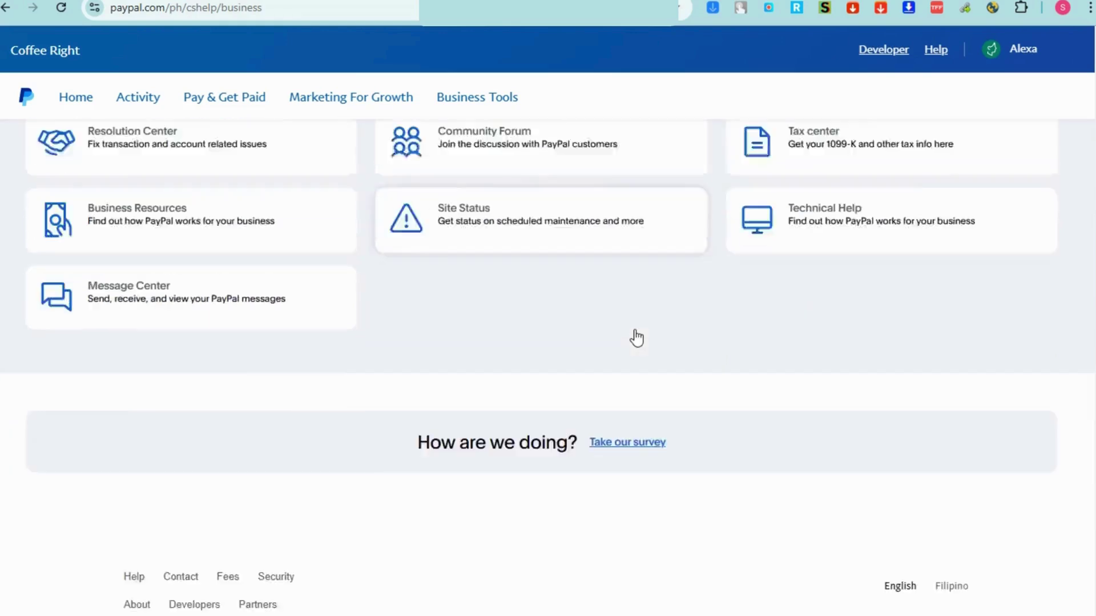
scroll(639, 336, up, 6)
scroll(636, 330, up, 6)
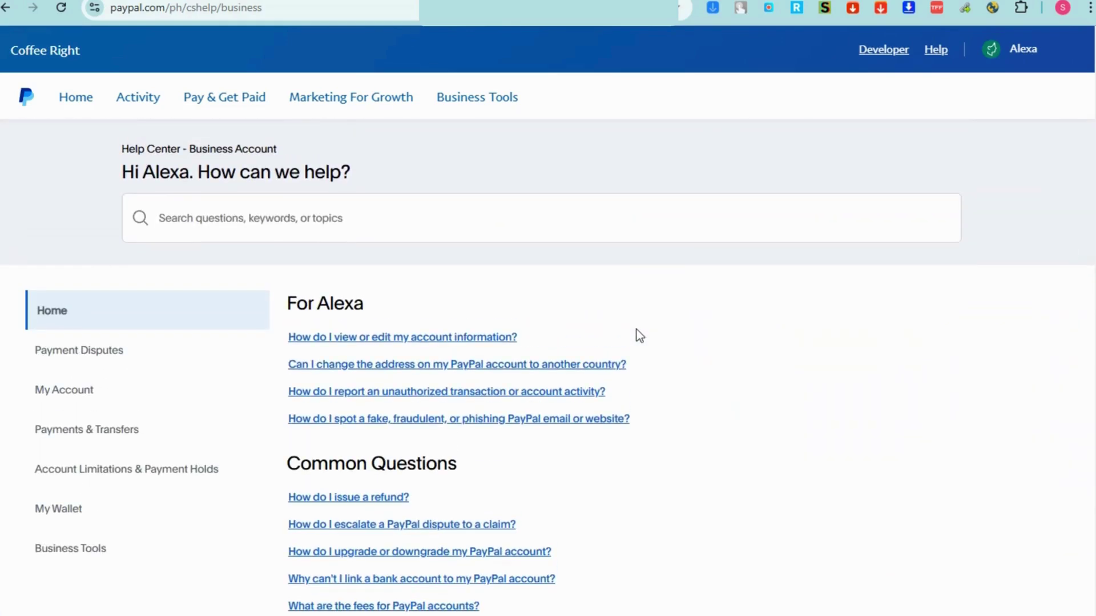
scroll(636, 330, down, 5)
click(1019, 52)
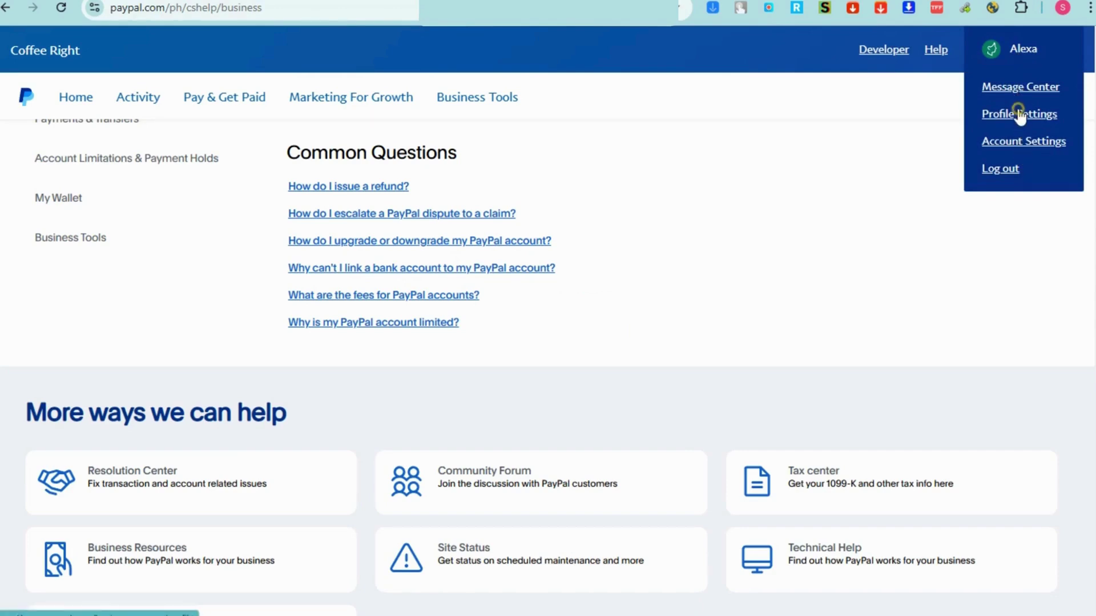
click(1019, 113)
click(1021, 49)
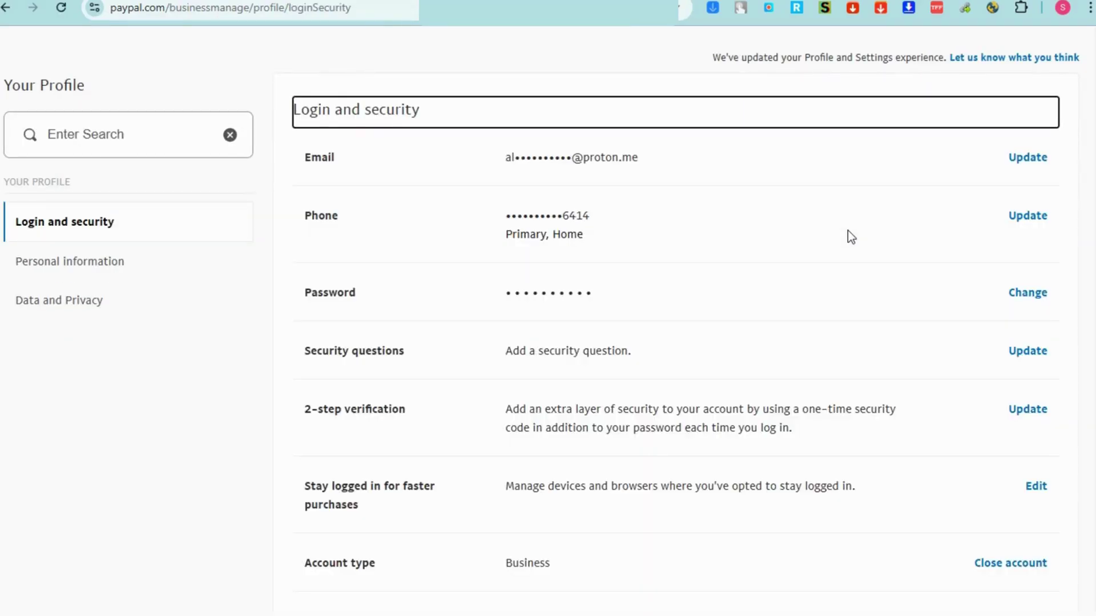
scroll(1091, 90, up, 2)
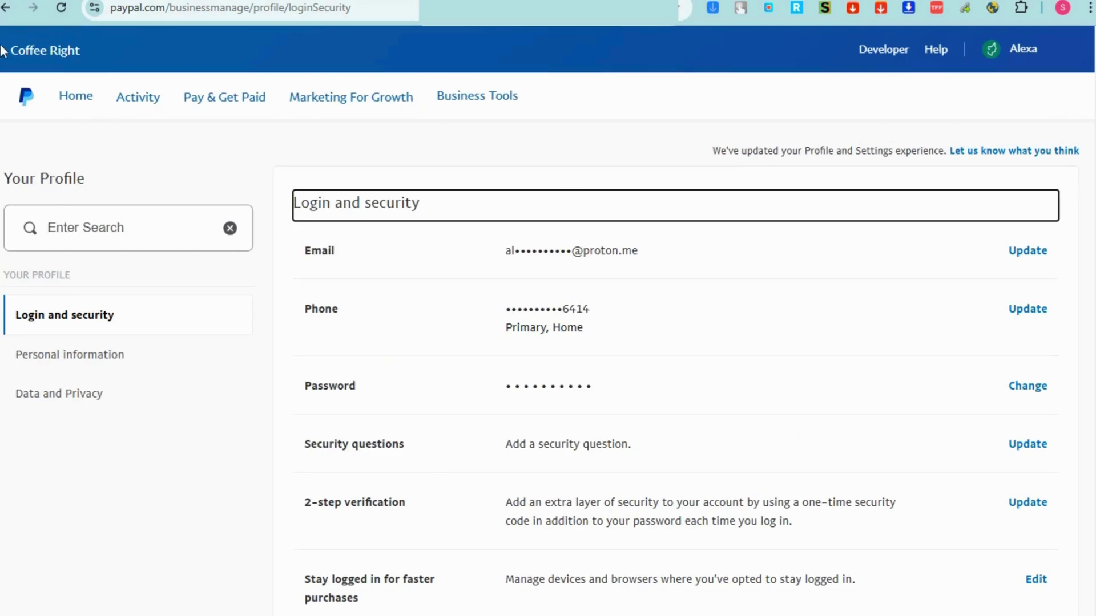
click(7, 9)
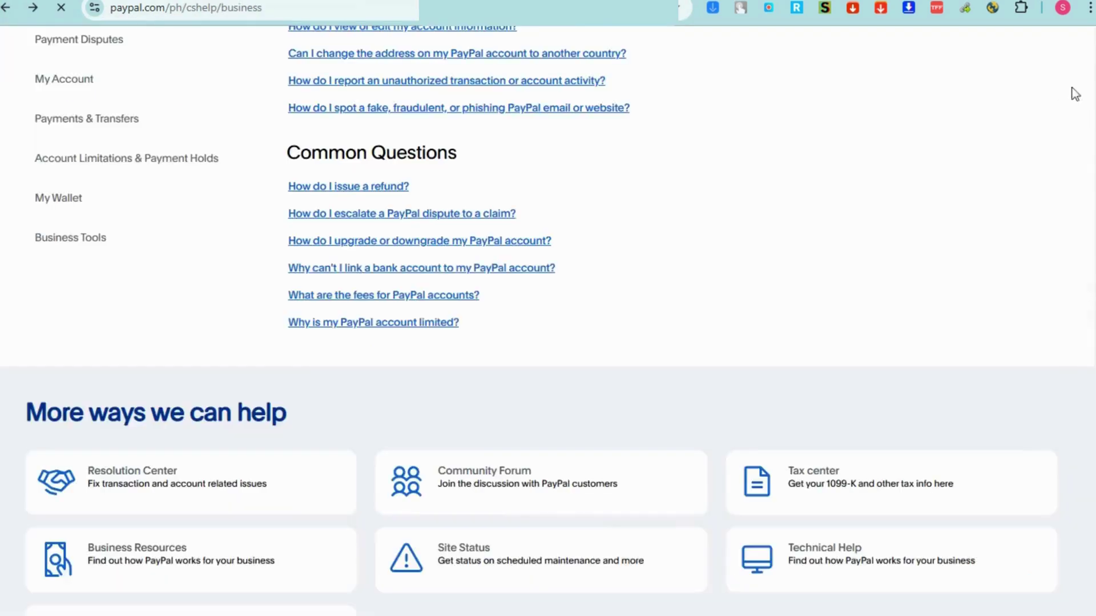